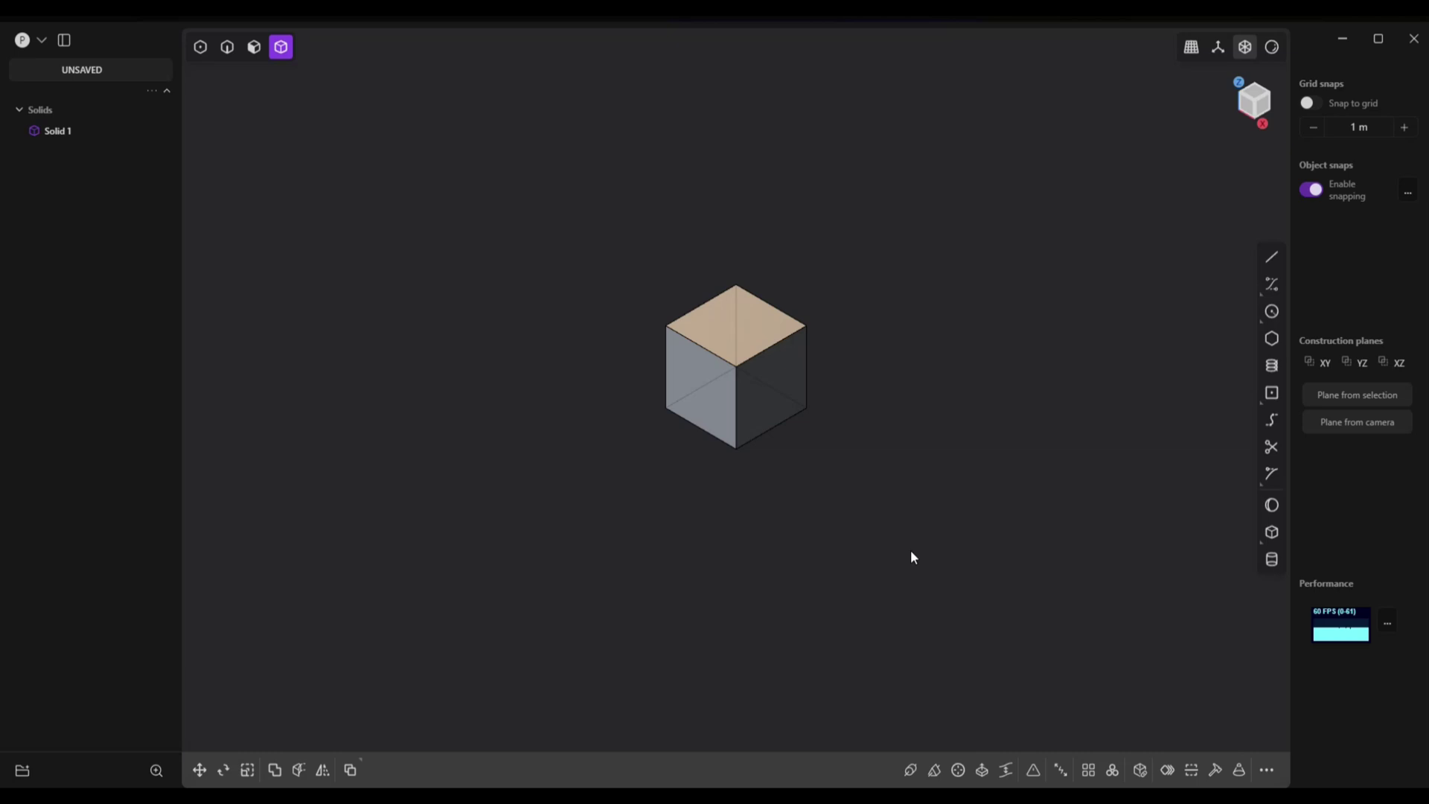
Step: Delete the default cube so the scene is empty
left_click(750, 340)
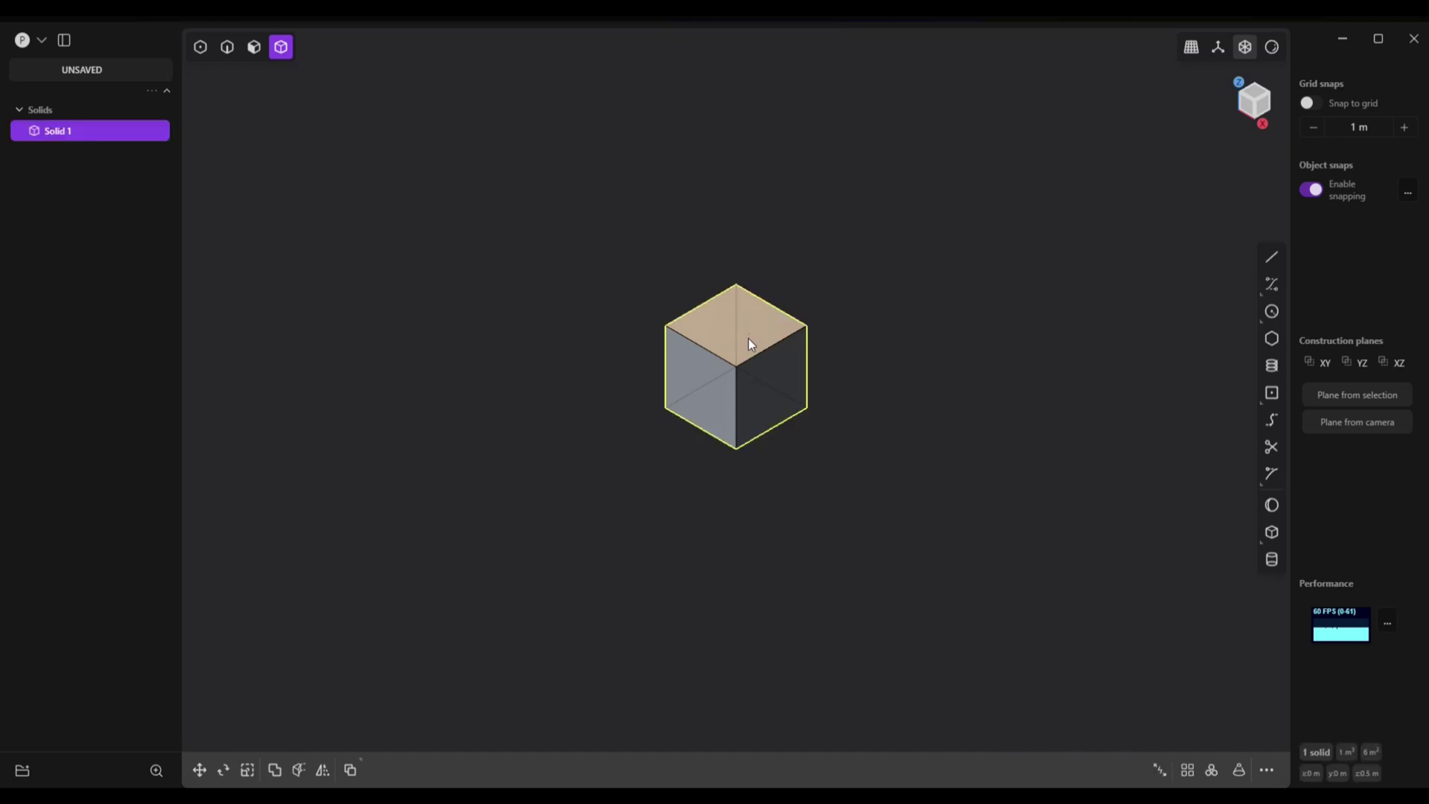
key("Delete")
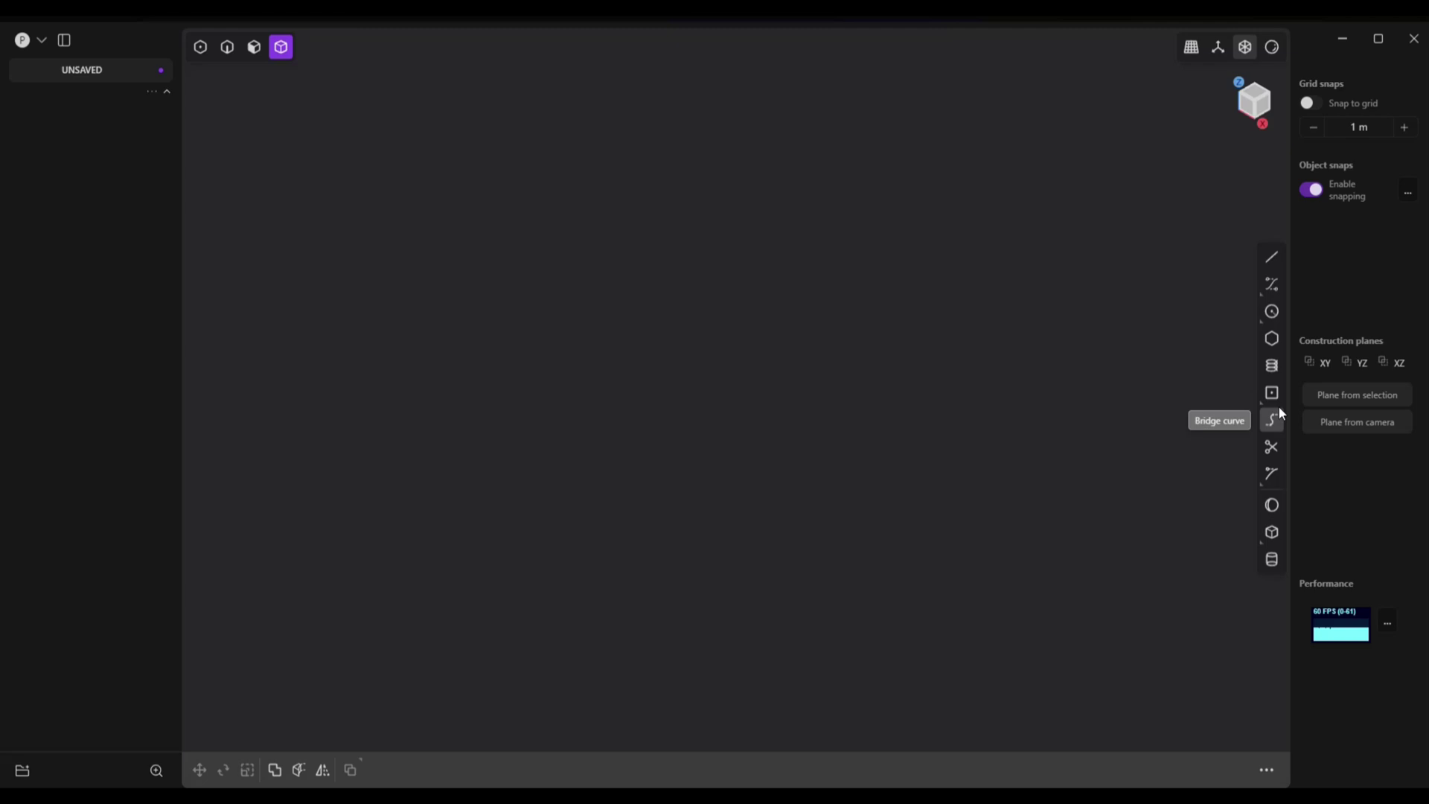
left_click(1273, 313)
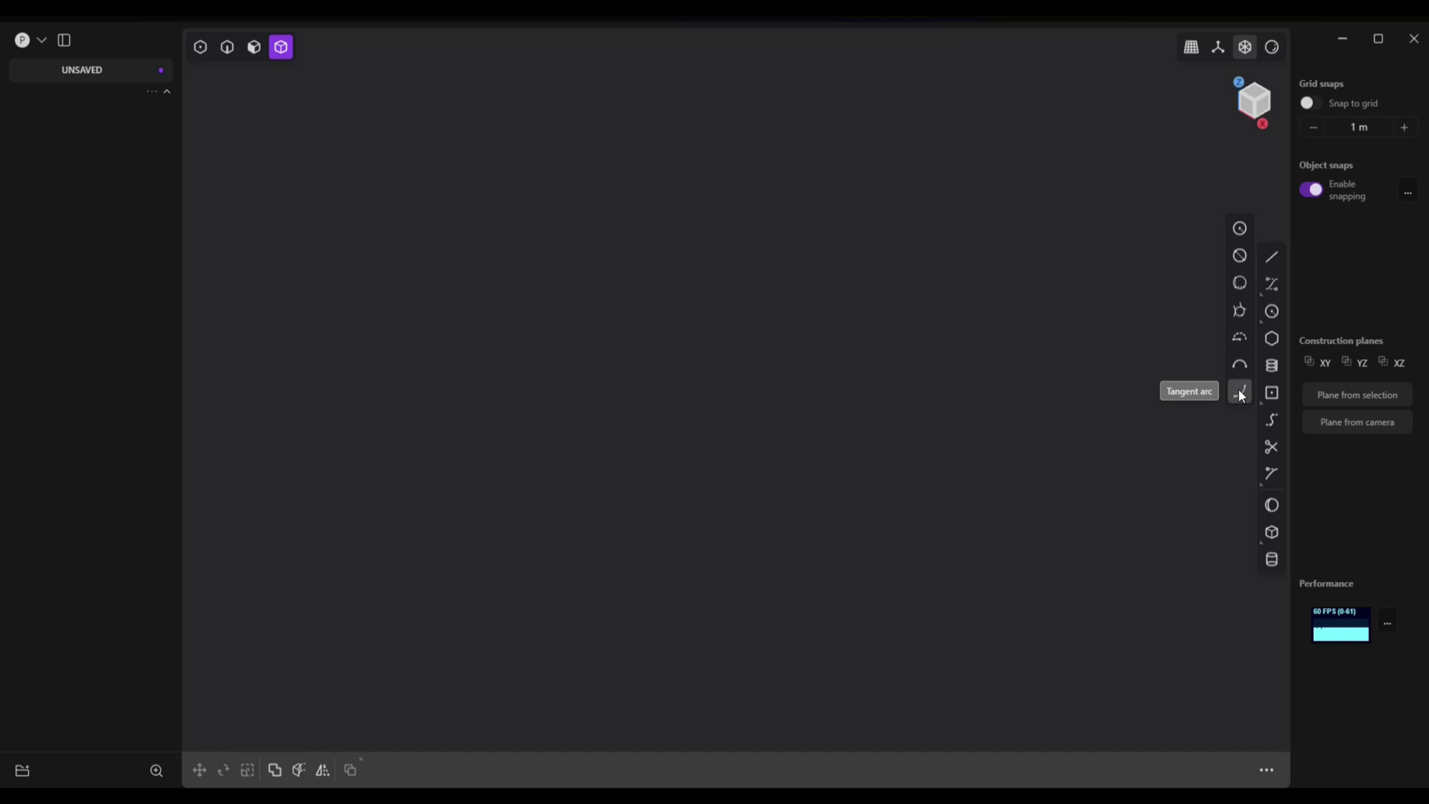
Step: Draw a centre circle, Circle.001, centred on the origin
left_click(1240, 230)
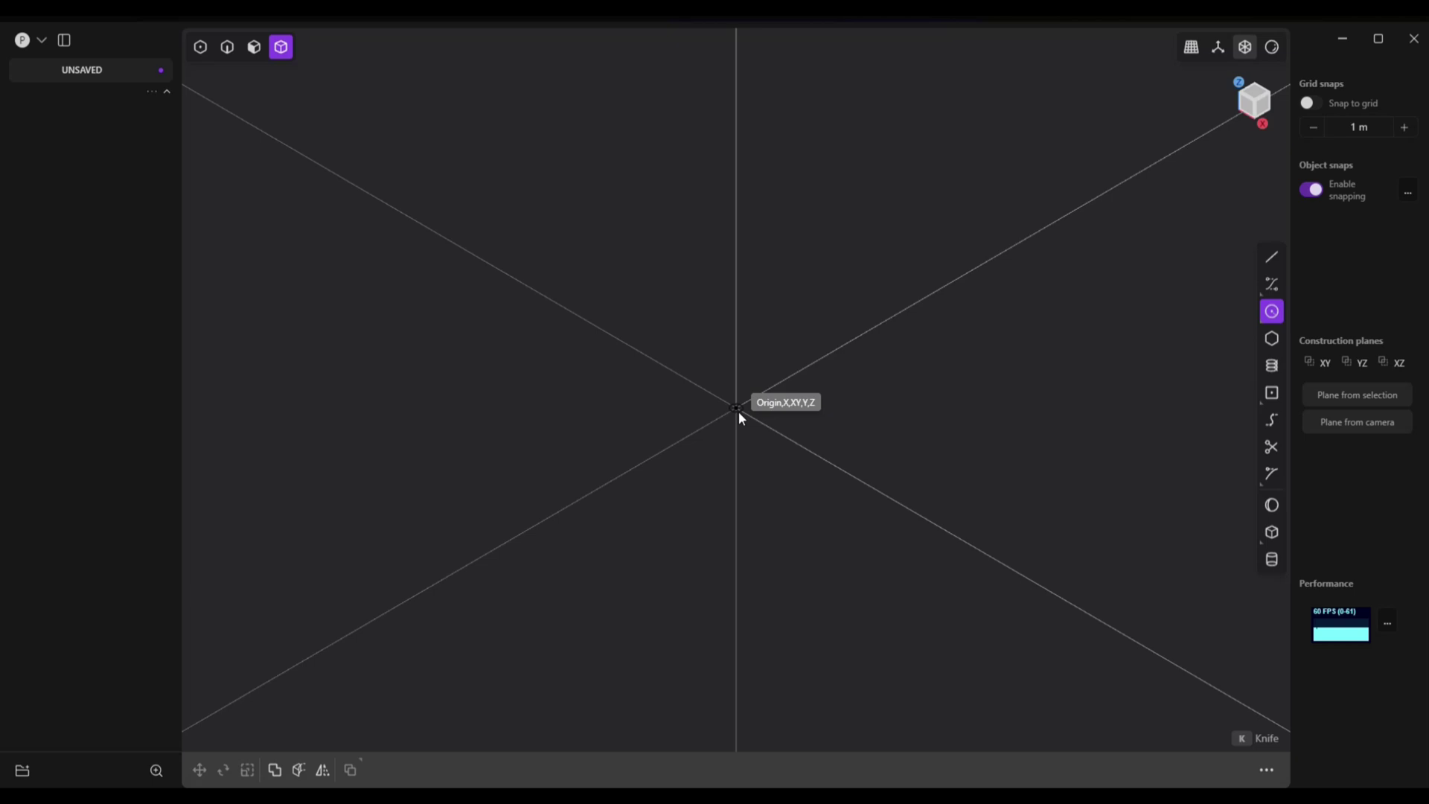
left_click(738, 408)
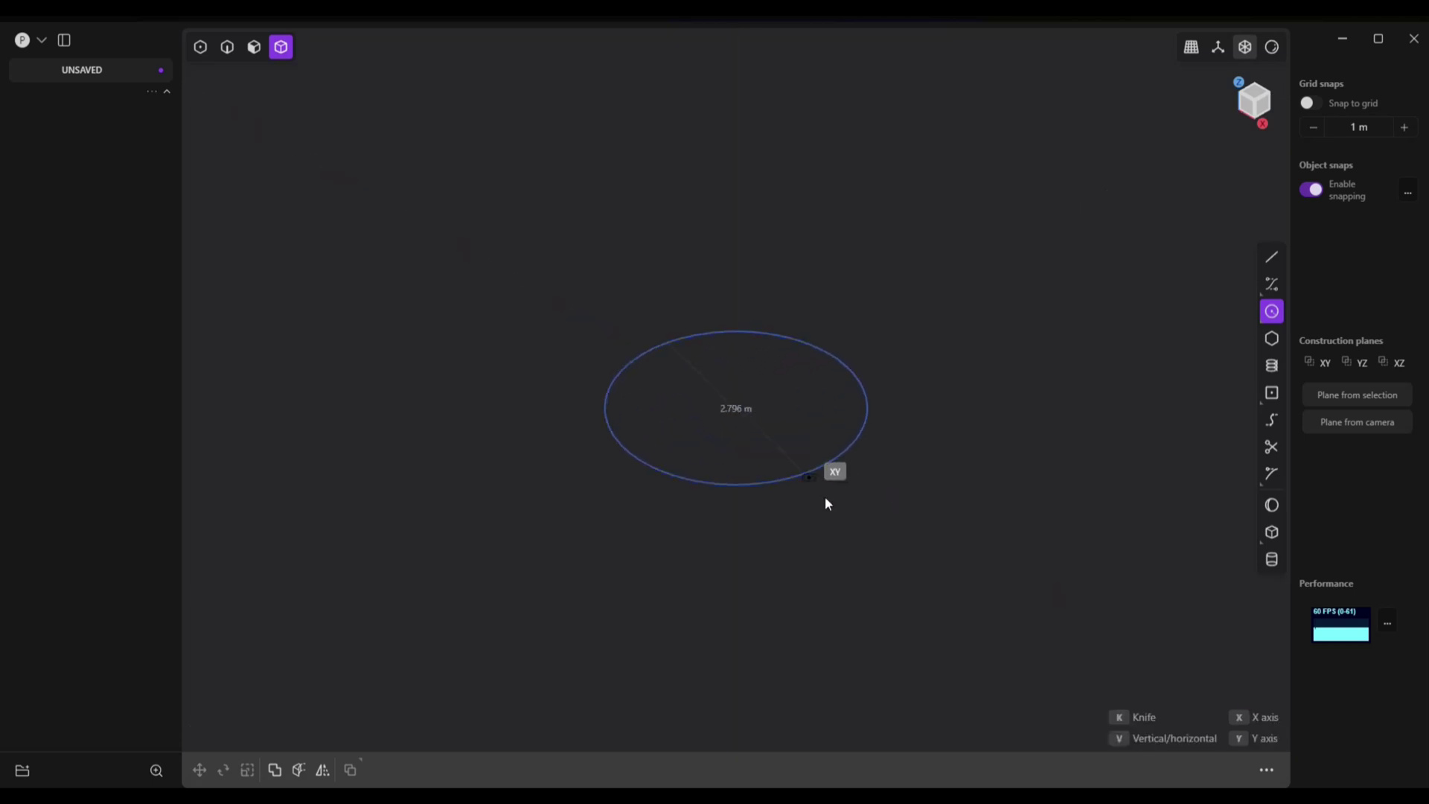
left_click(891, 579)
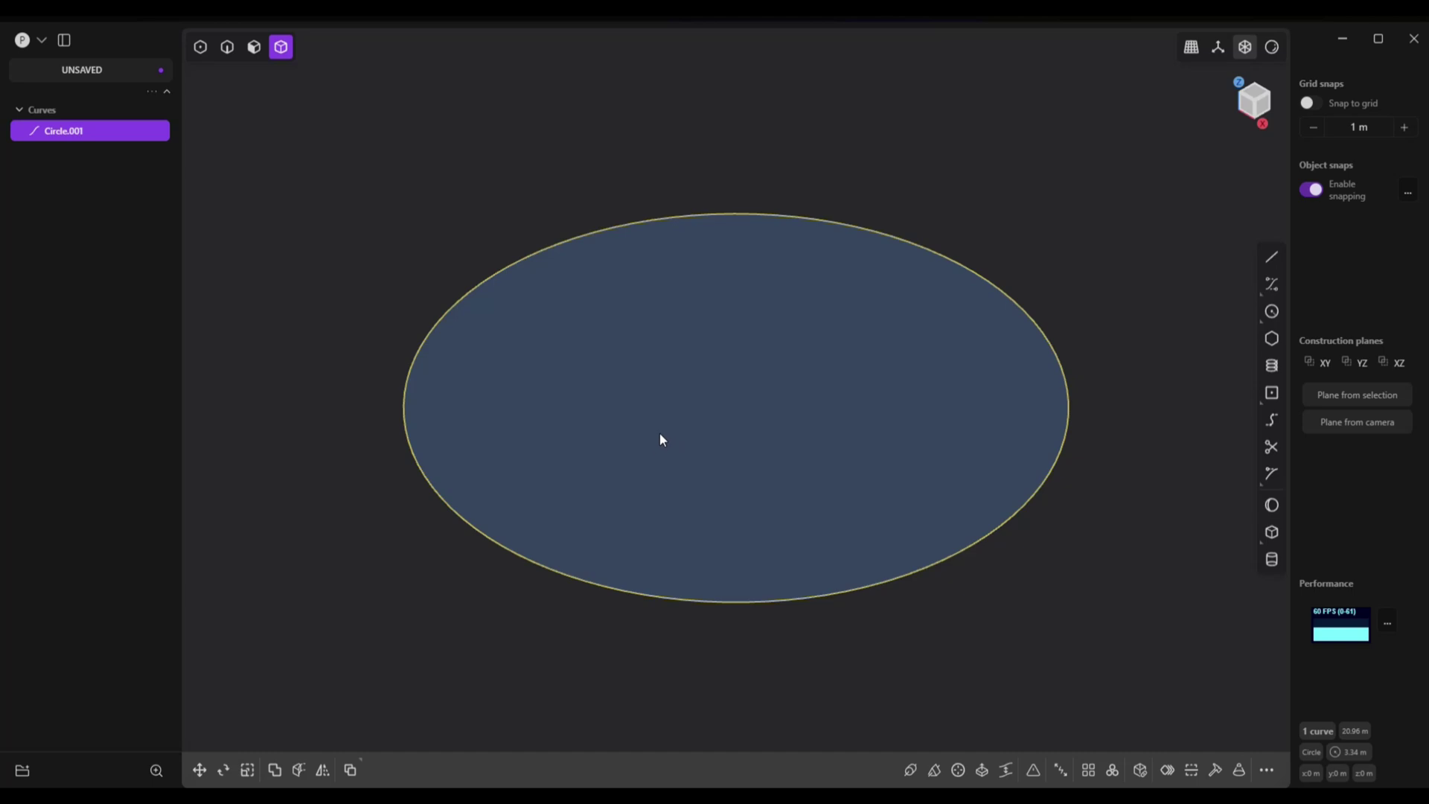
Step: Offset the circle inward by -1.65184 m to make a concentric inner circle
key("o")
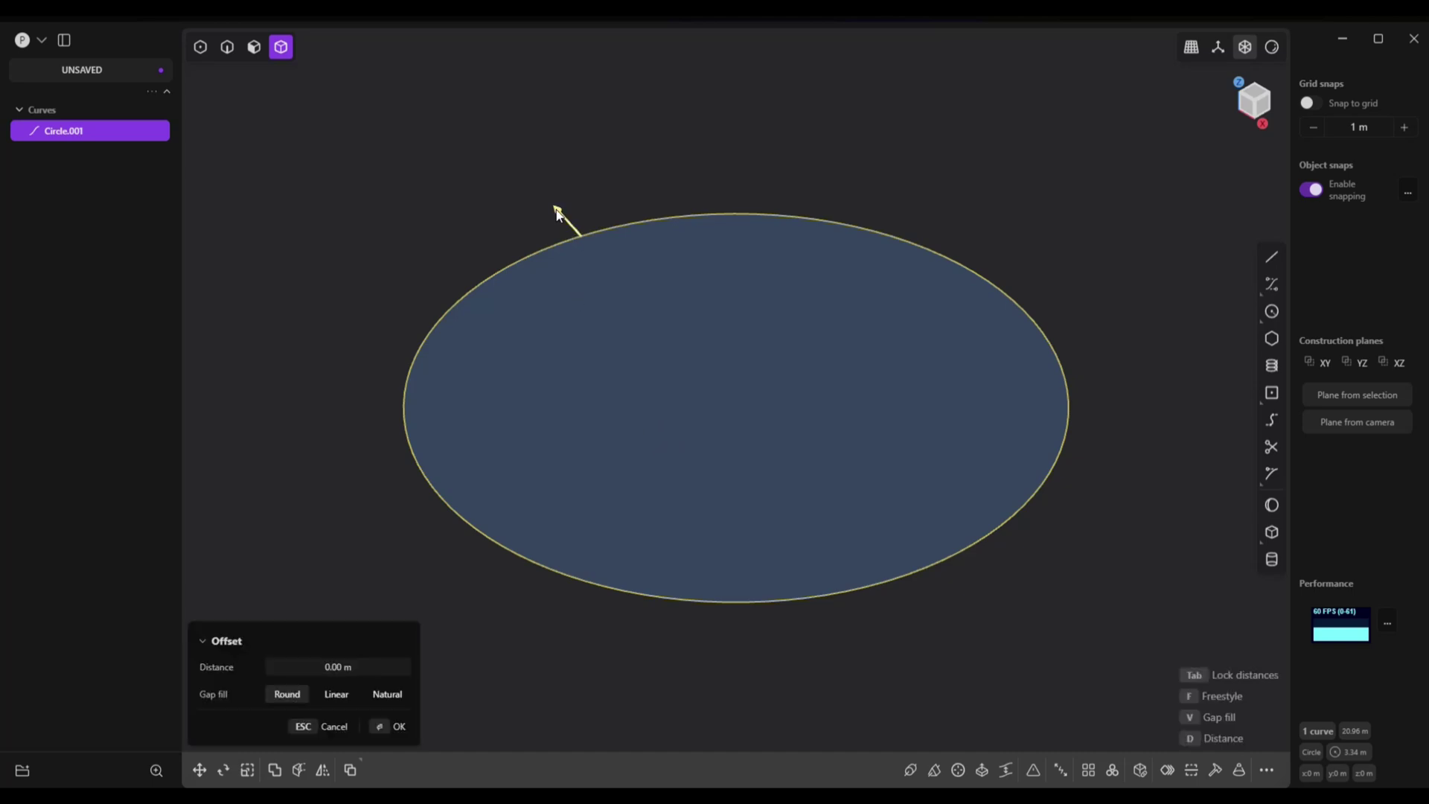
left_click_drag(557, 214, 625, 301)
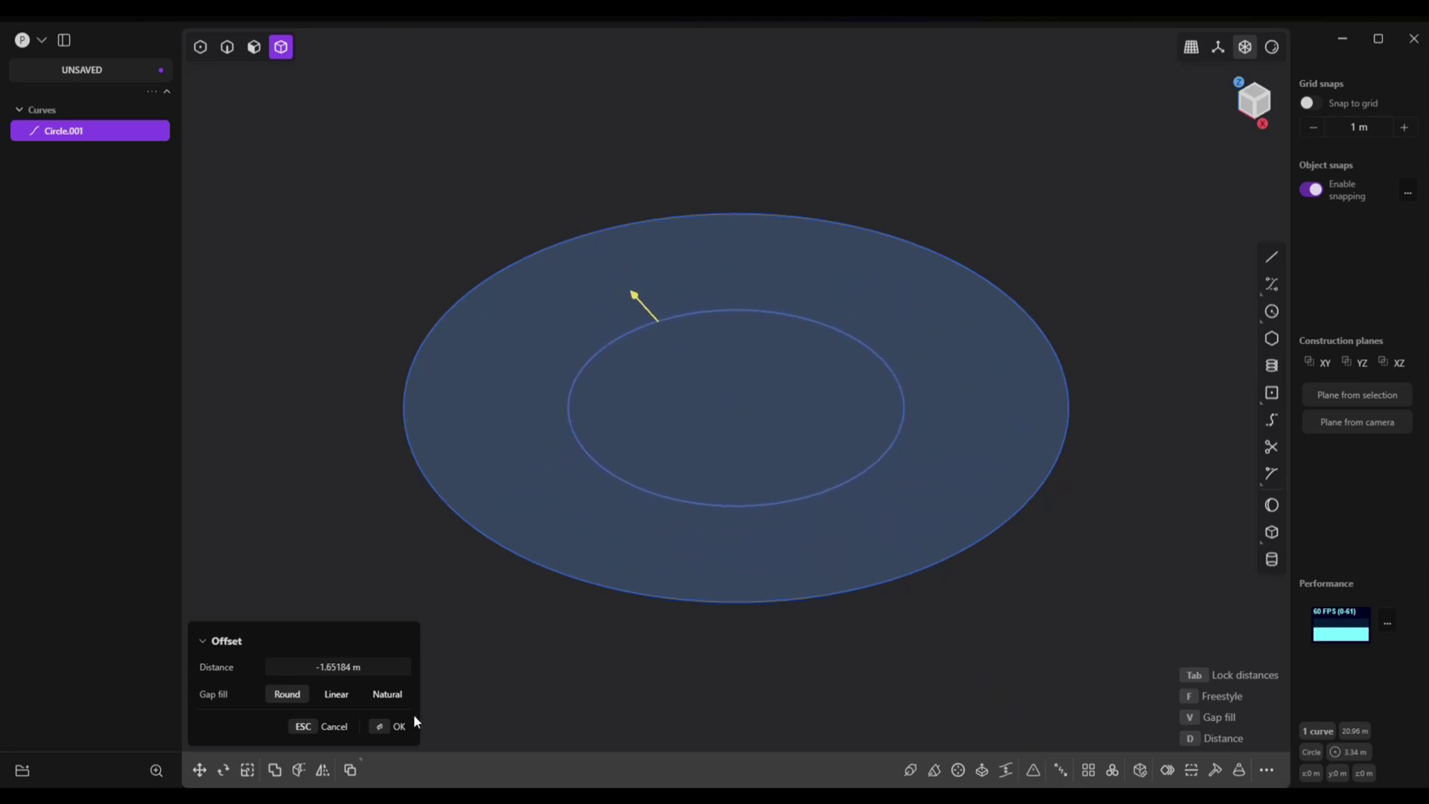
left_click(399, 728)
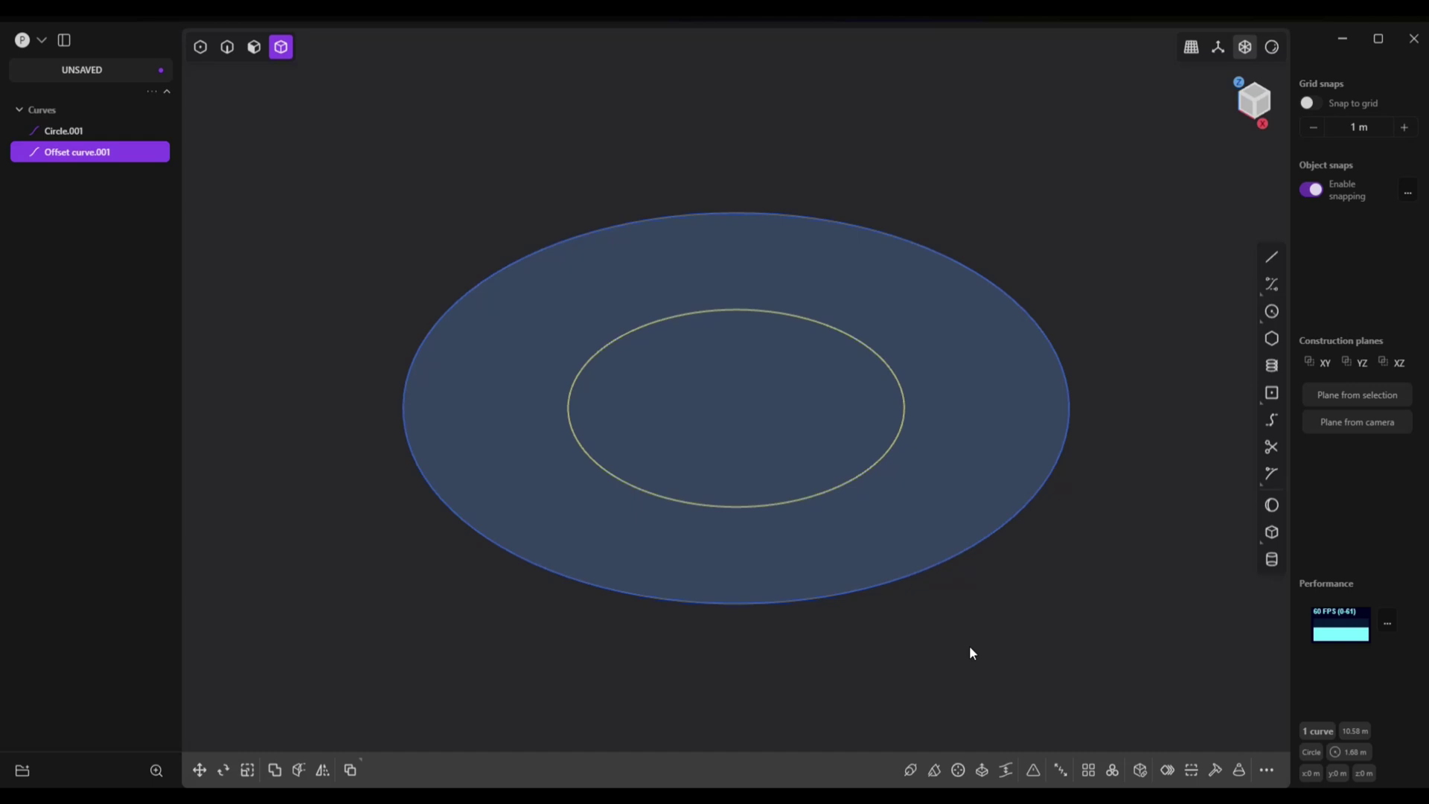
Step: In exact top view, draw a centre rectangle square about 2.95 m per side on the X axis
key("KP_7")
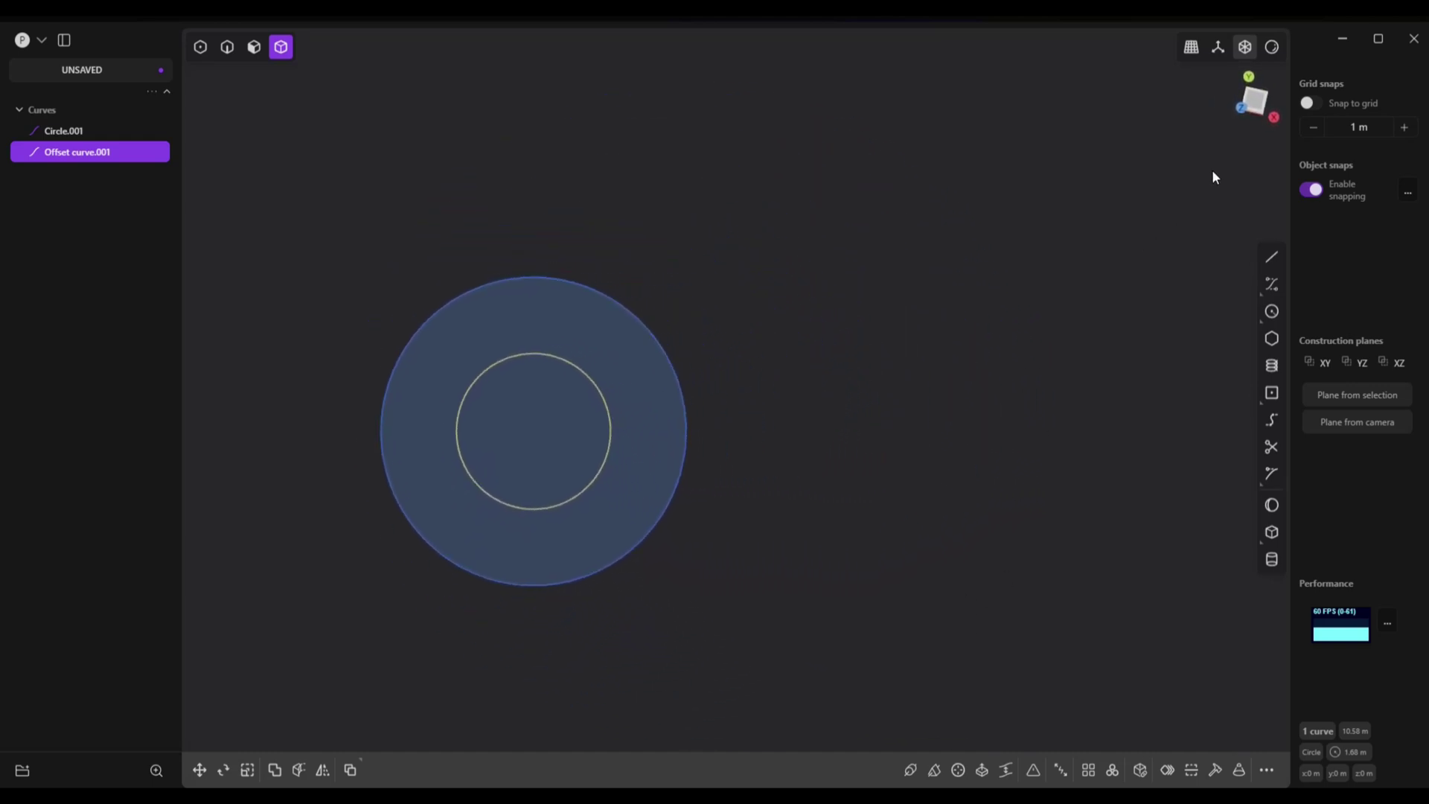
left_click(1257, 101)
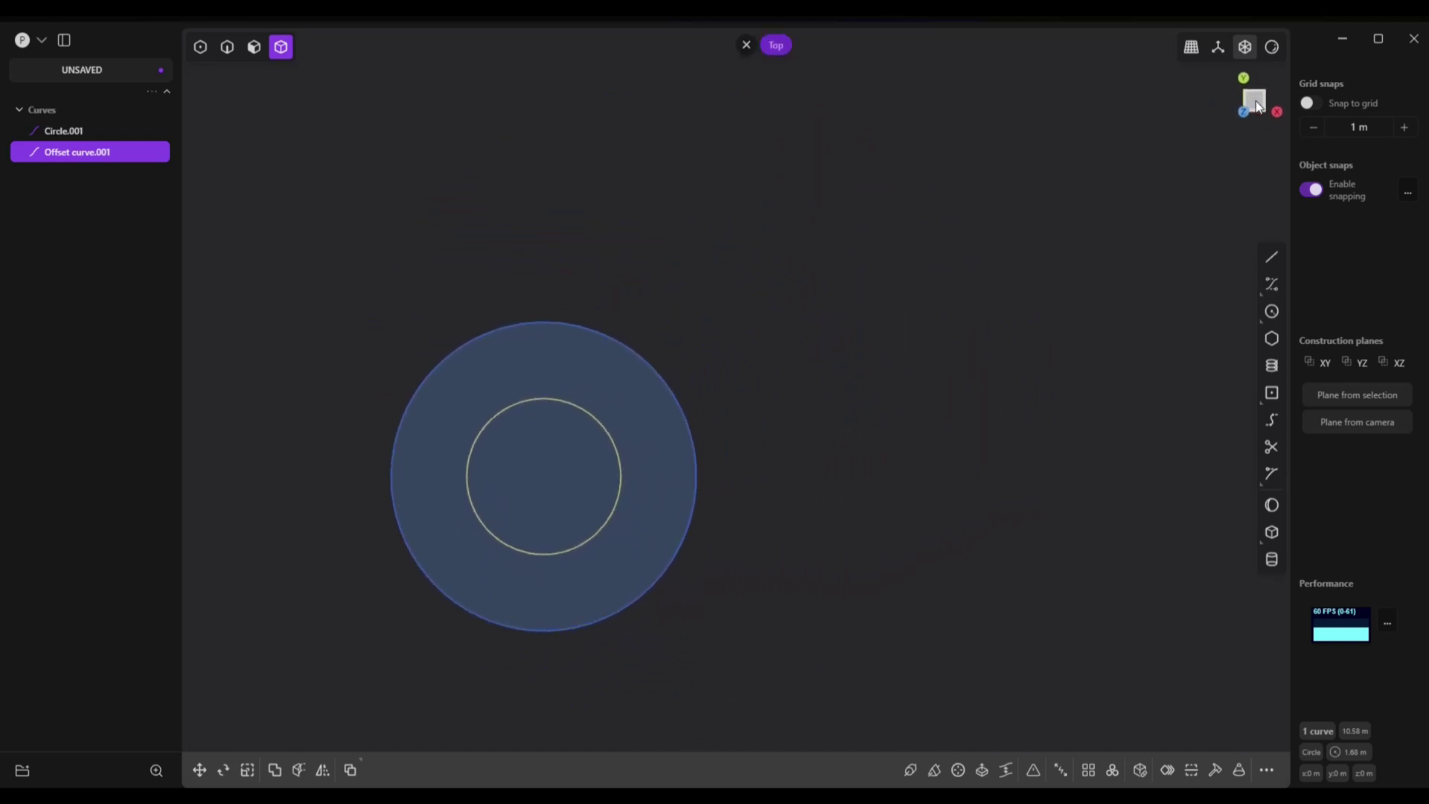
left_click(1272, 395)
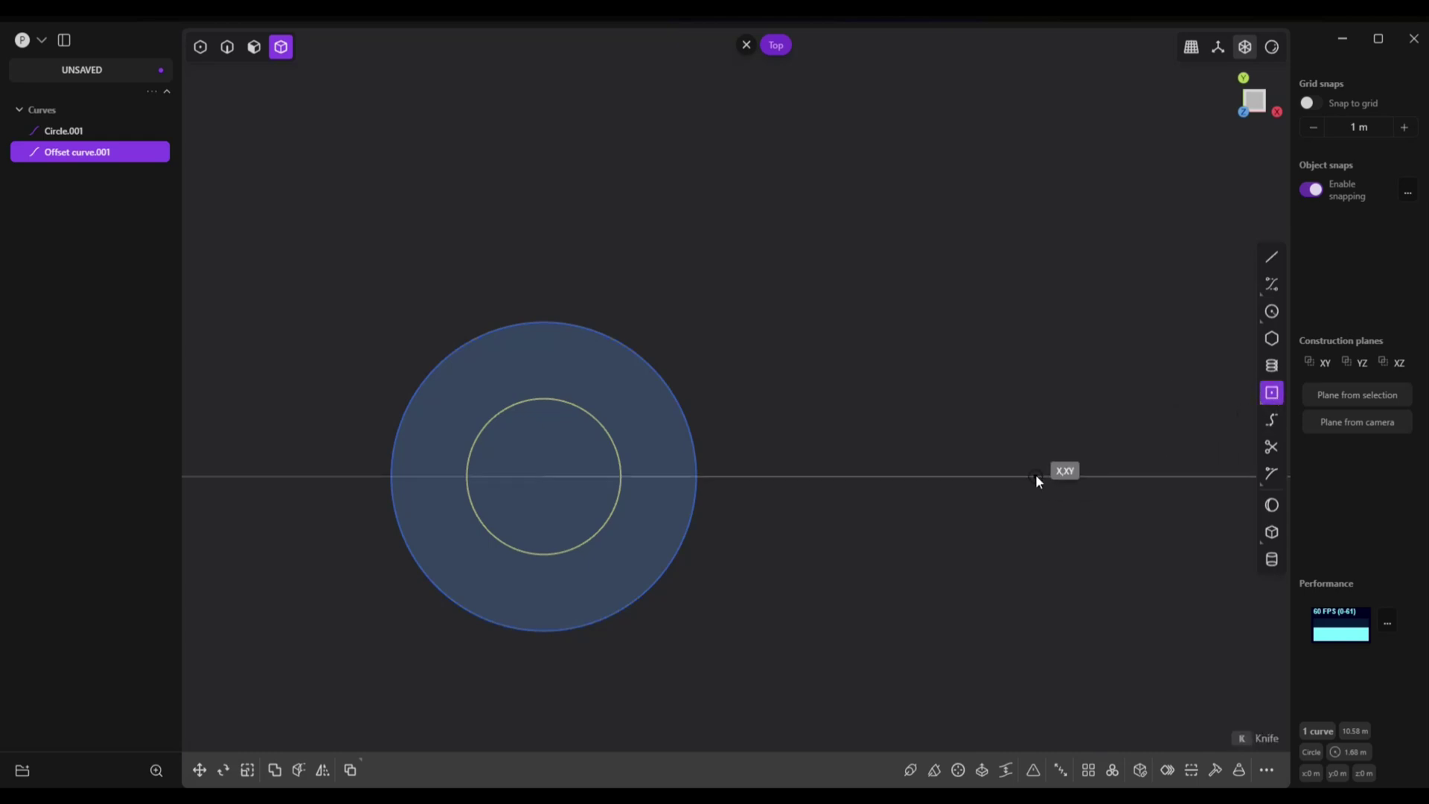
left_click(1035, 475)
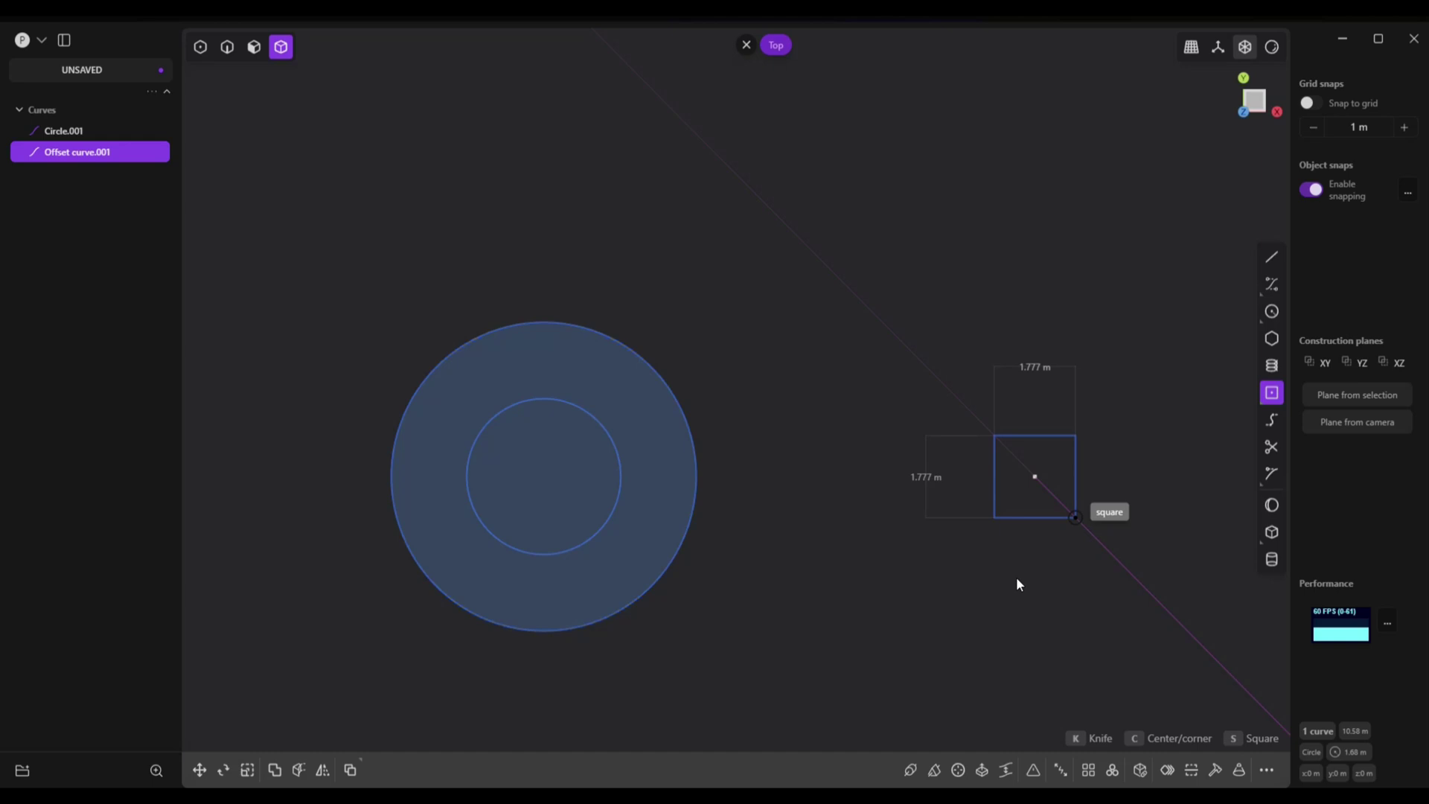
left_click(1051, 599)
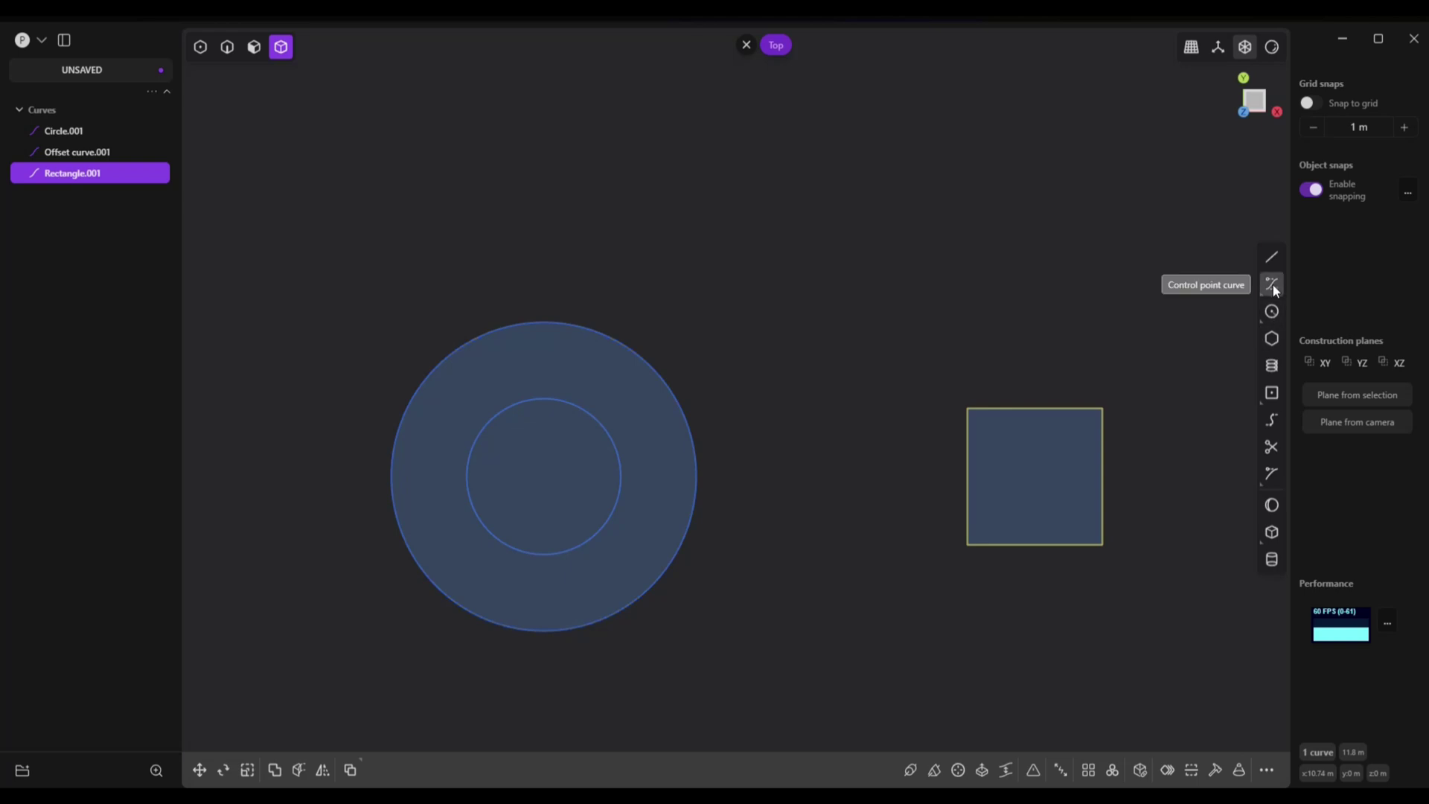
Step: Draw a control-point curve from the square's top-left corner to a tangent point on the outer circle
mouse_move(1276, 290)
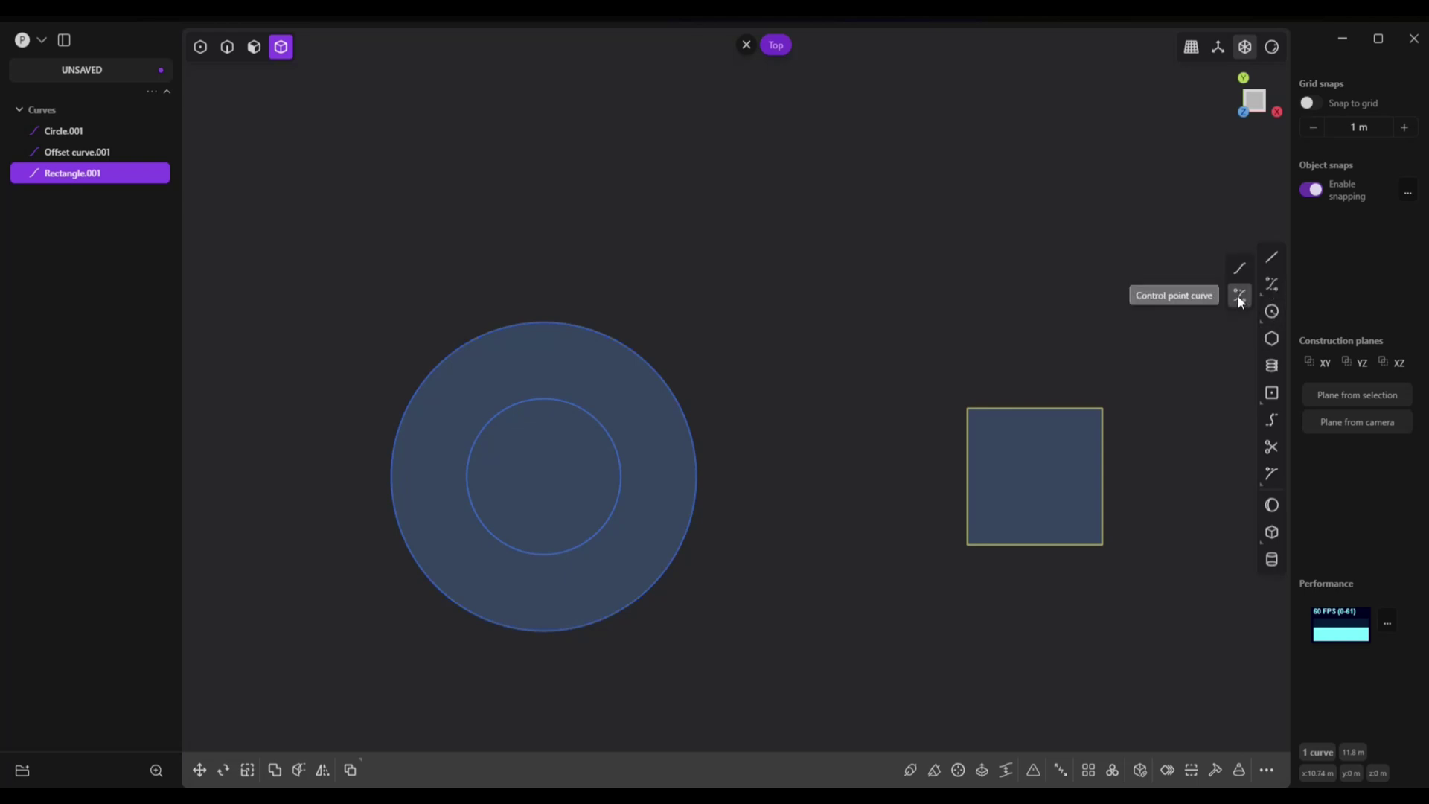
left_click(1239, 297)
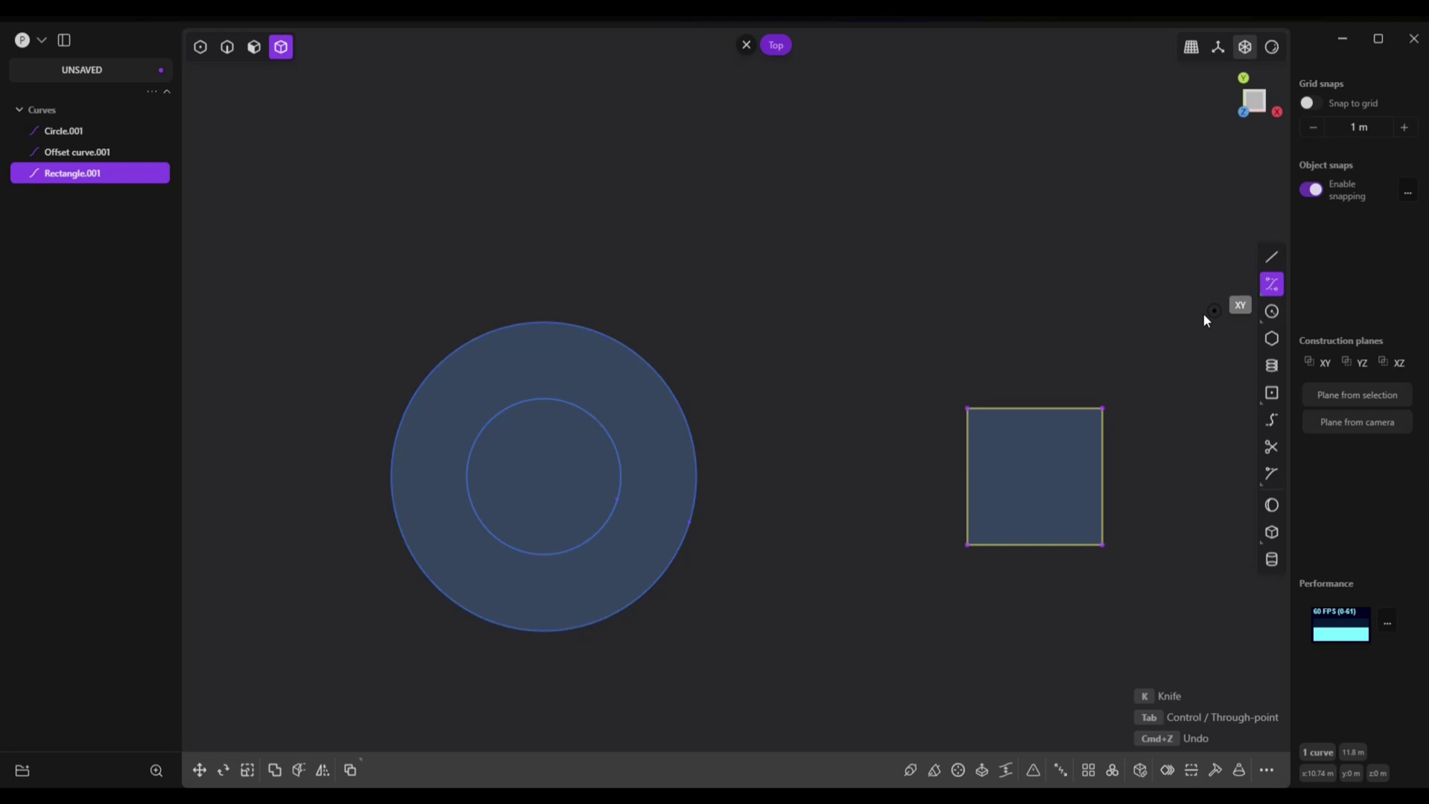
left_click(970, 411)
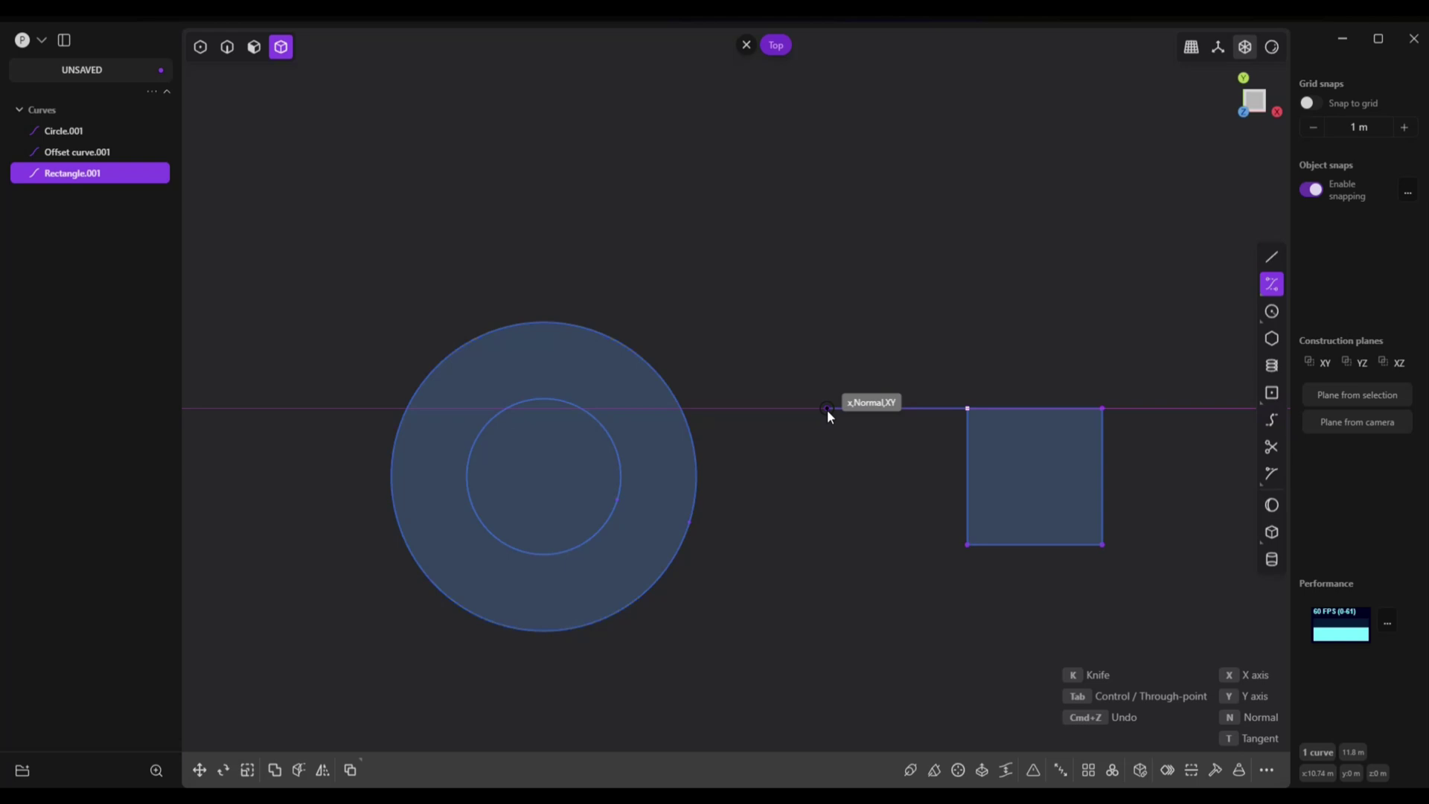
left_click(828, 409)
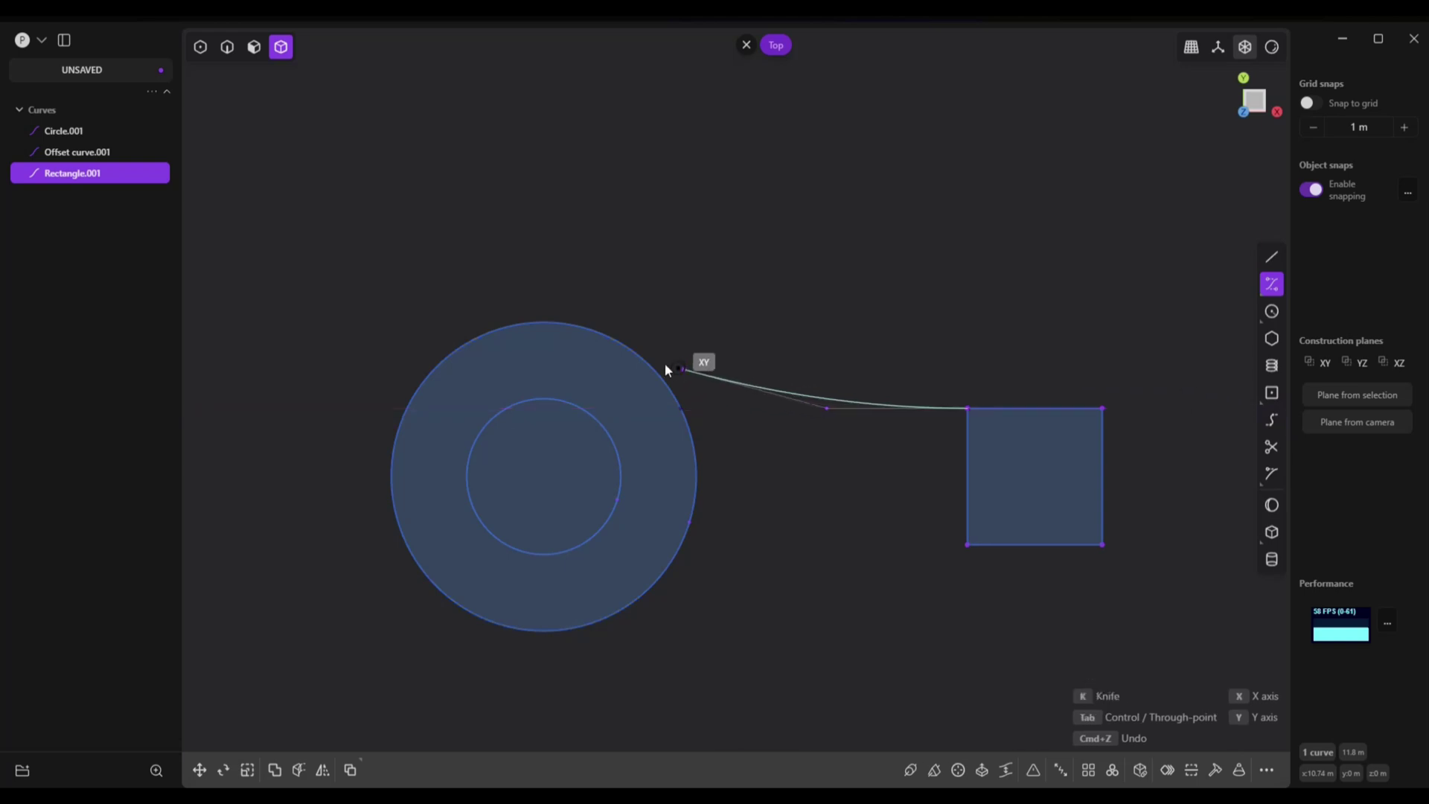
left_click(594, 329)
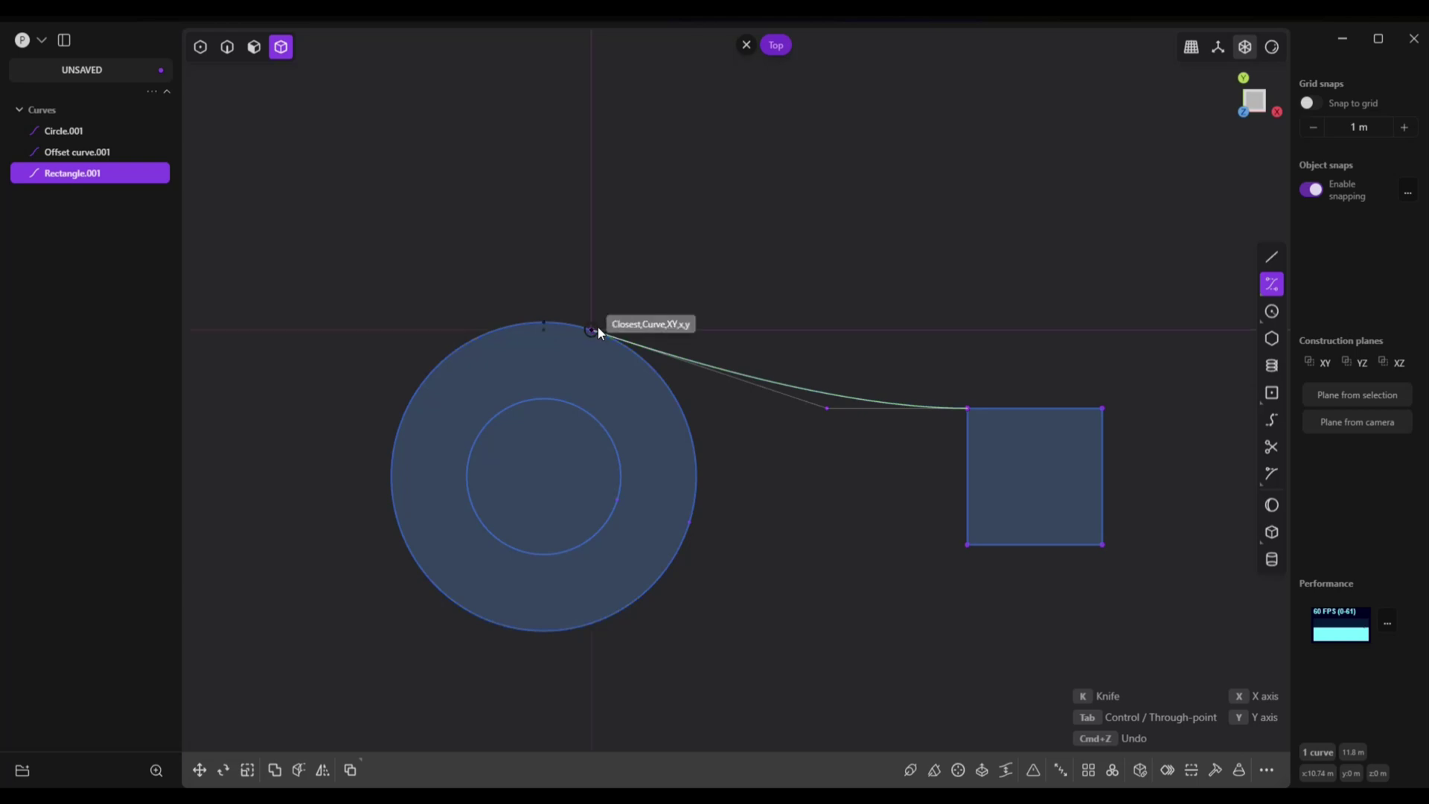
key("Return")
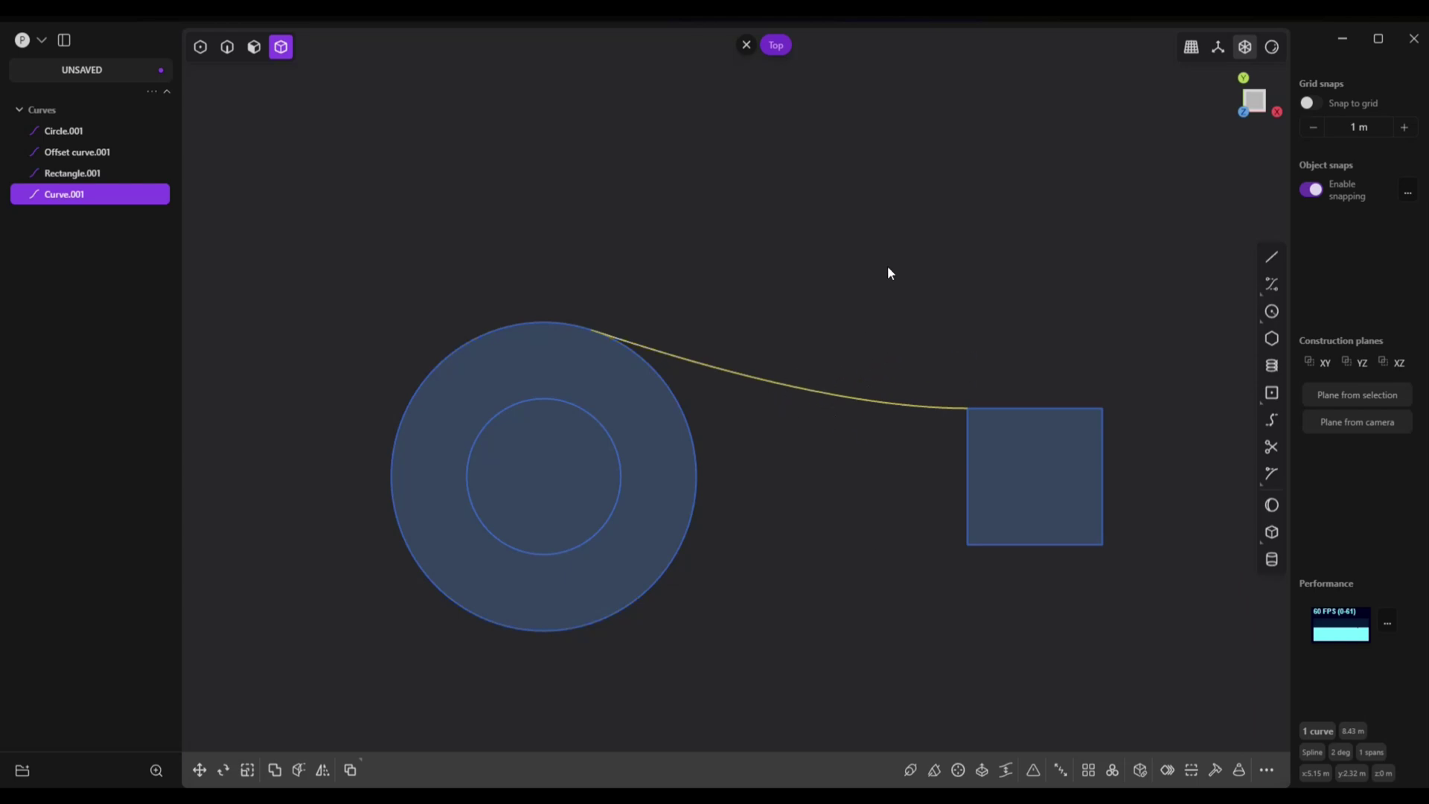
Step: Mirror the connecting curve across the X axis to join the square's bottom-left corner to the circle
key("f")
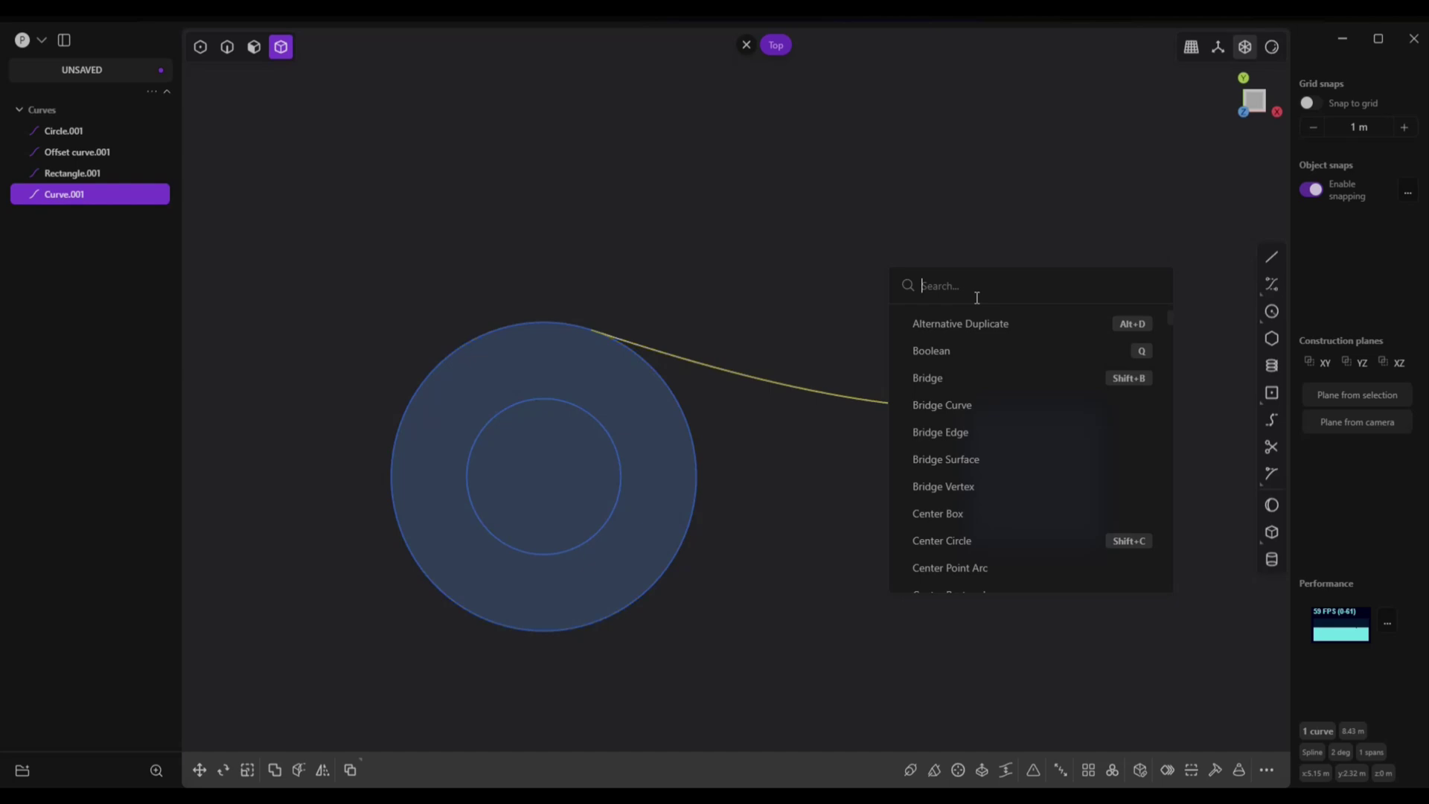
type("mirr")
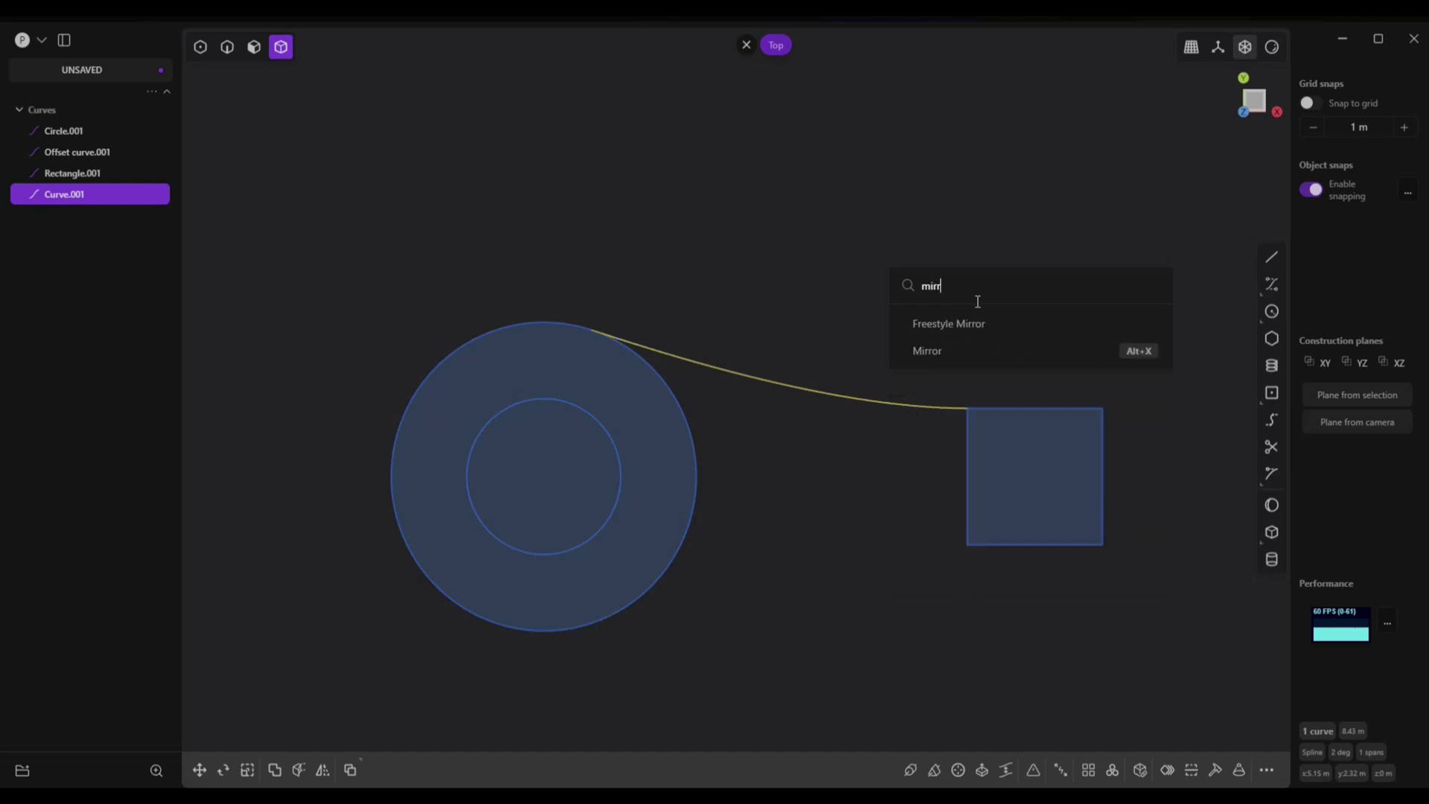
type("o")
left_click(950, 351)
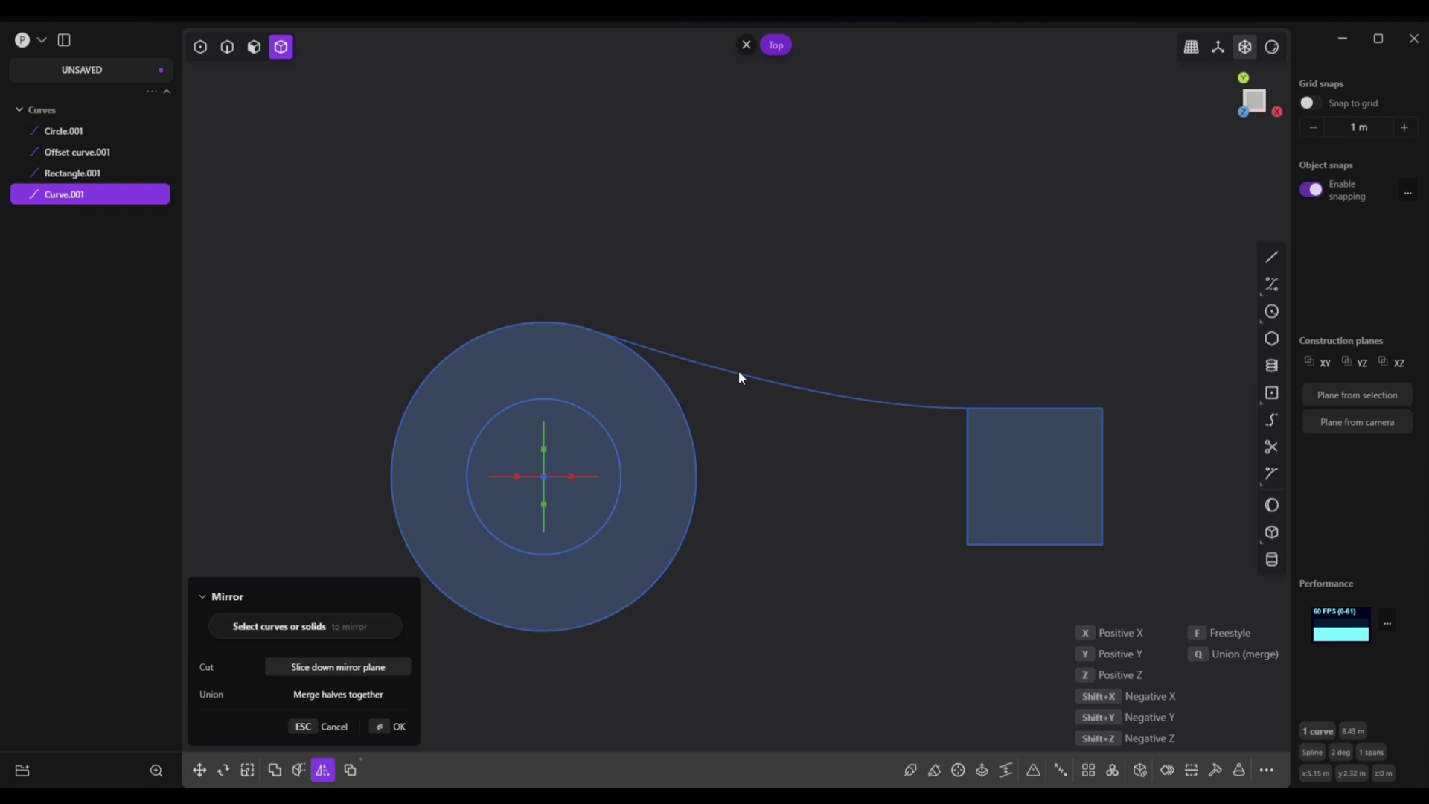
left_click(543, 512)
left_click(397, 727)
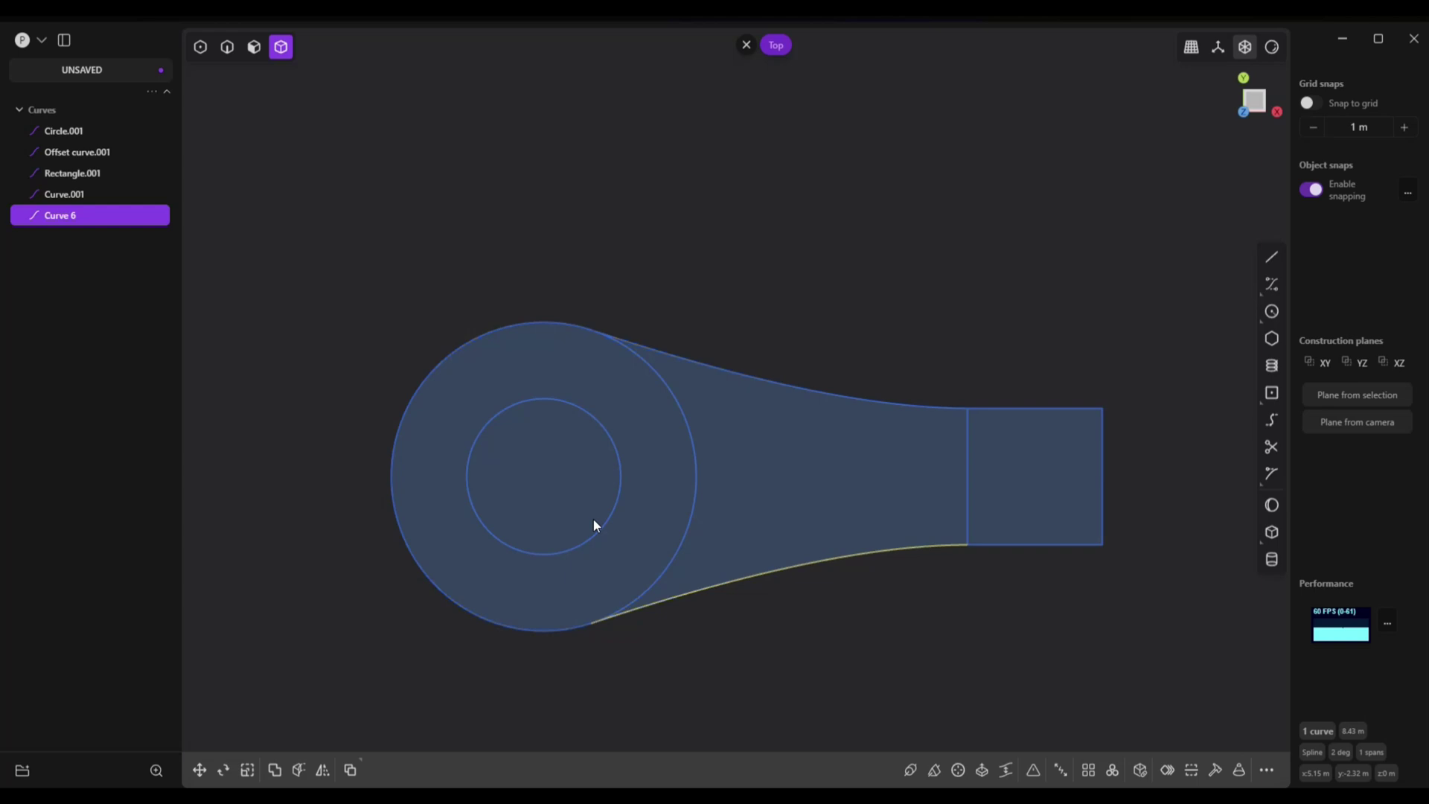
Step: Extrude the ring, arm and square faces about 4.13 m upward into a solid with a through-hole
scroll(621, 533, "down", 4)
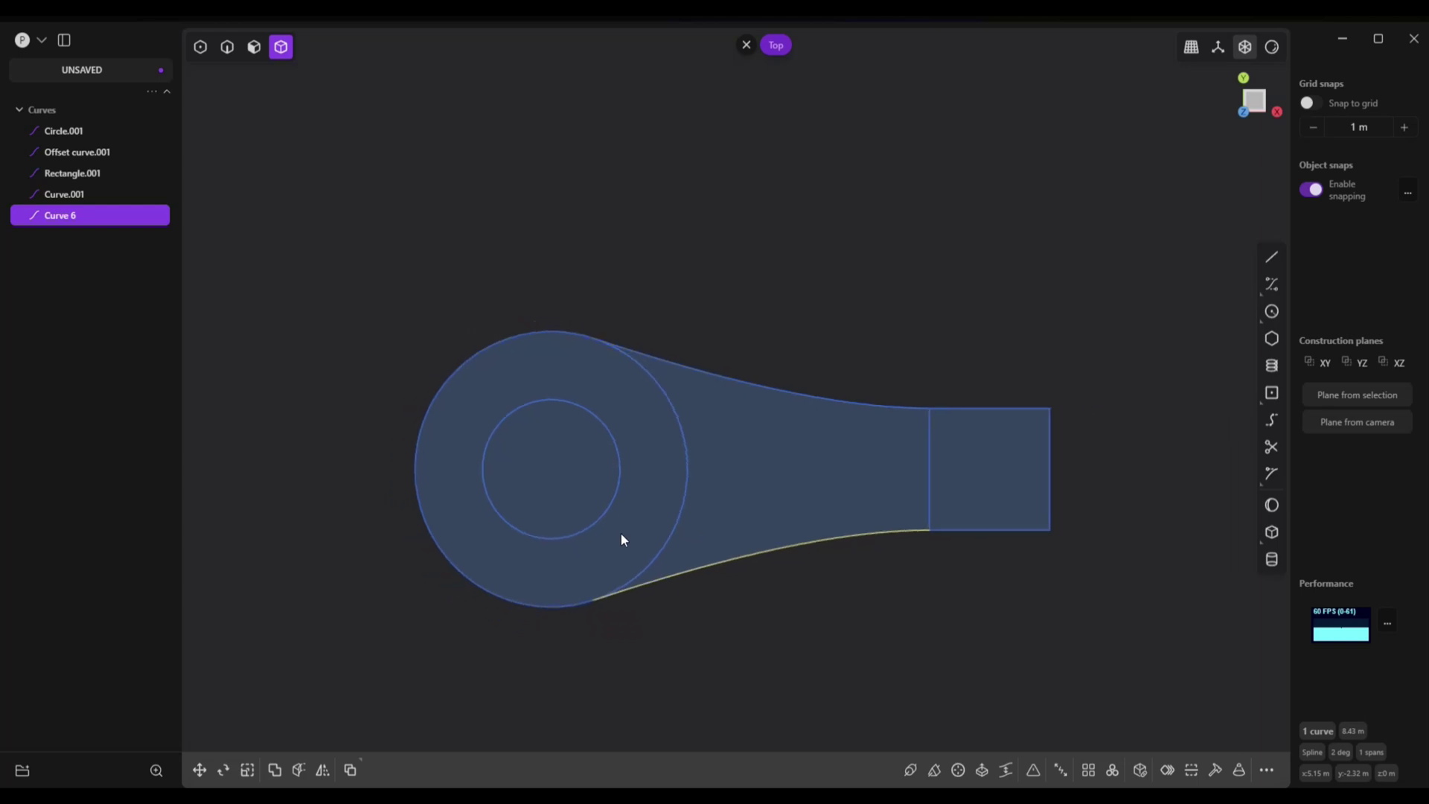
left_click(747, 46)
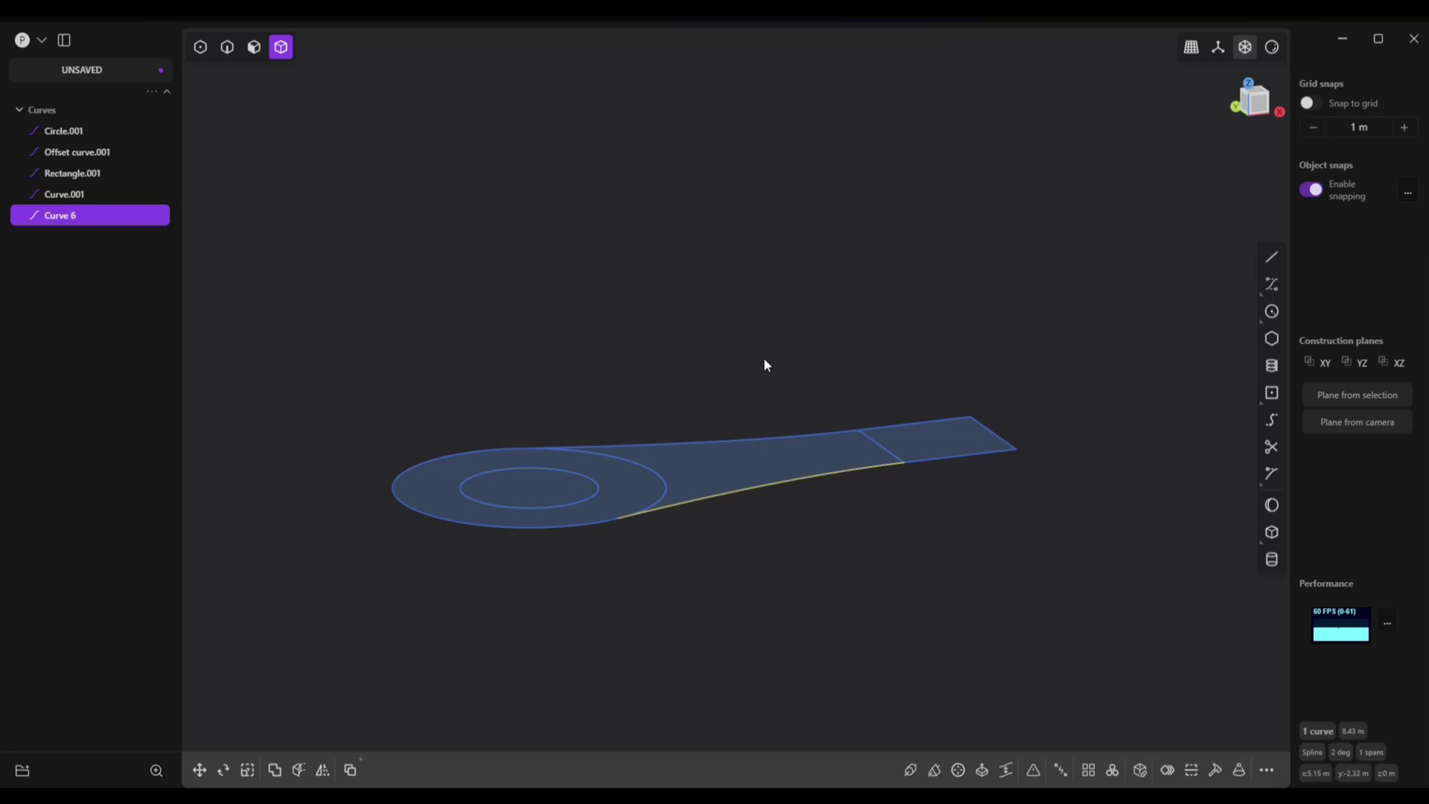
left_click(255, 51)
left_click(619, 519)
key("e")
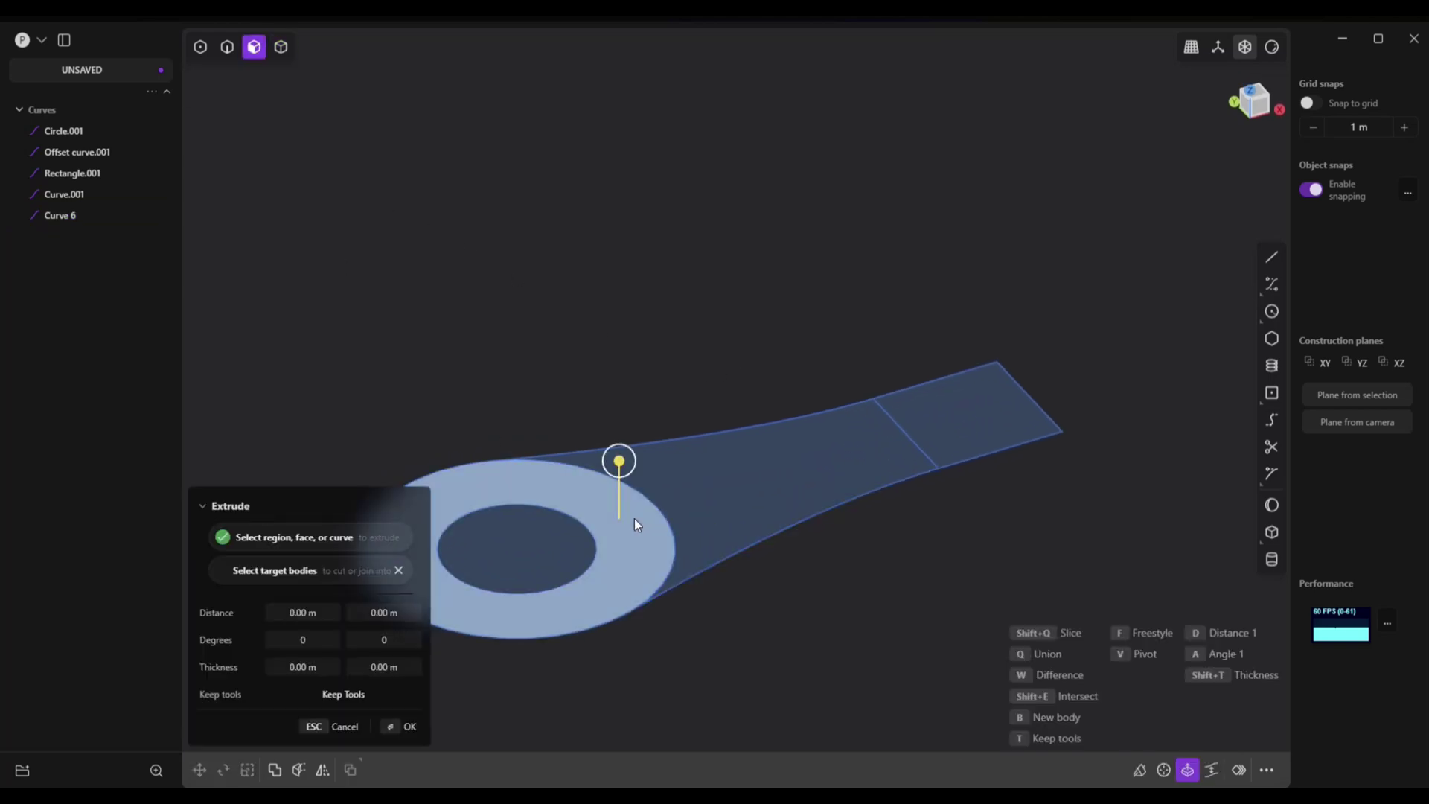
left_click(793, 484)
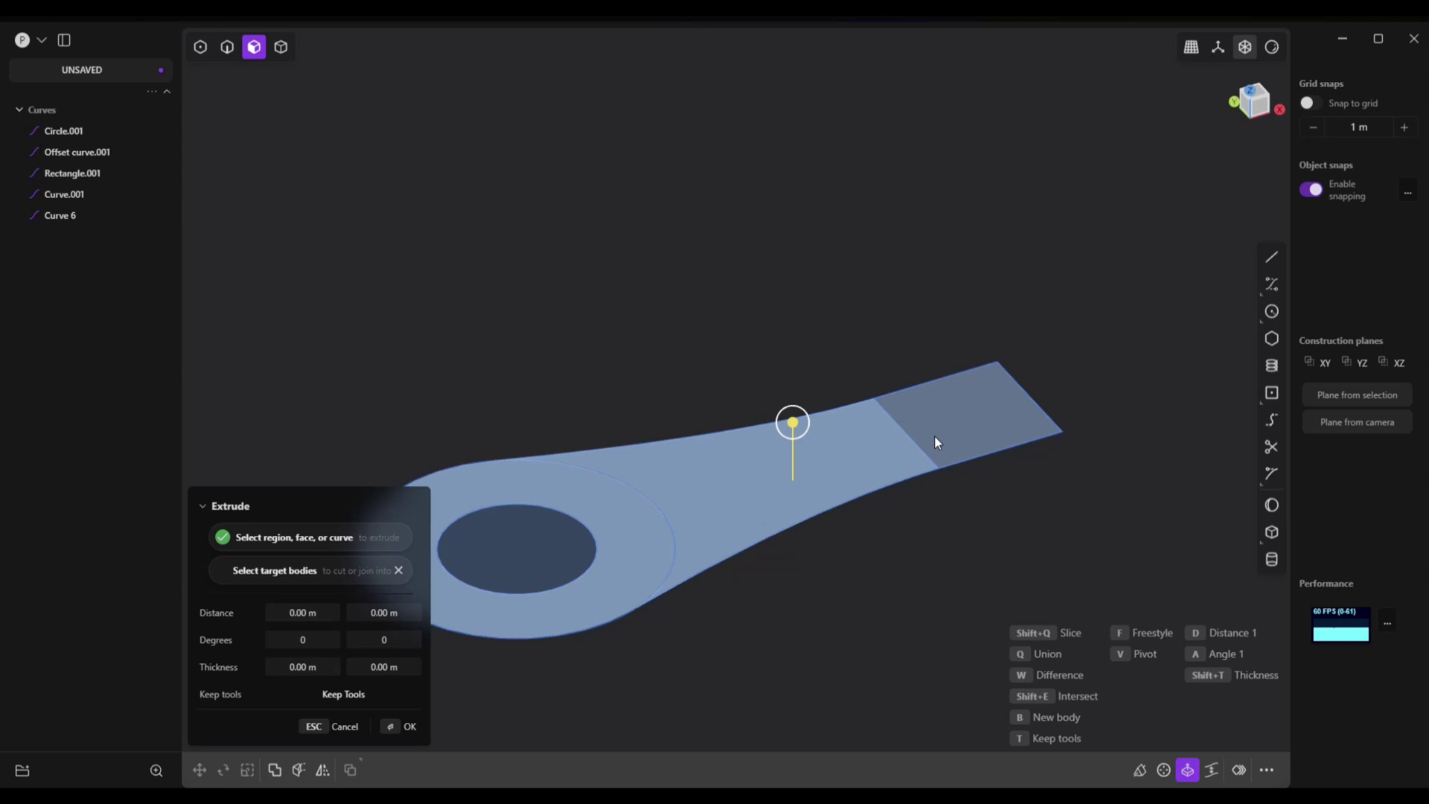
left_click(961, 424)
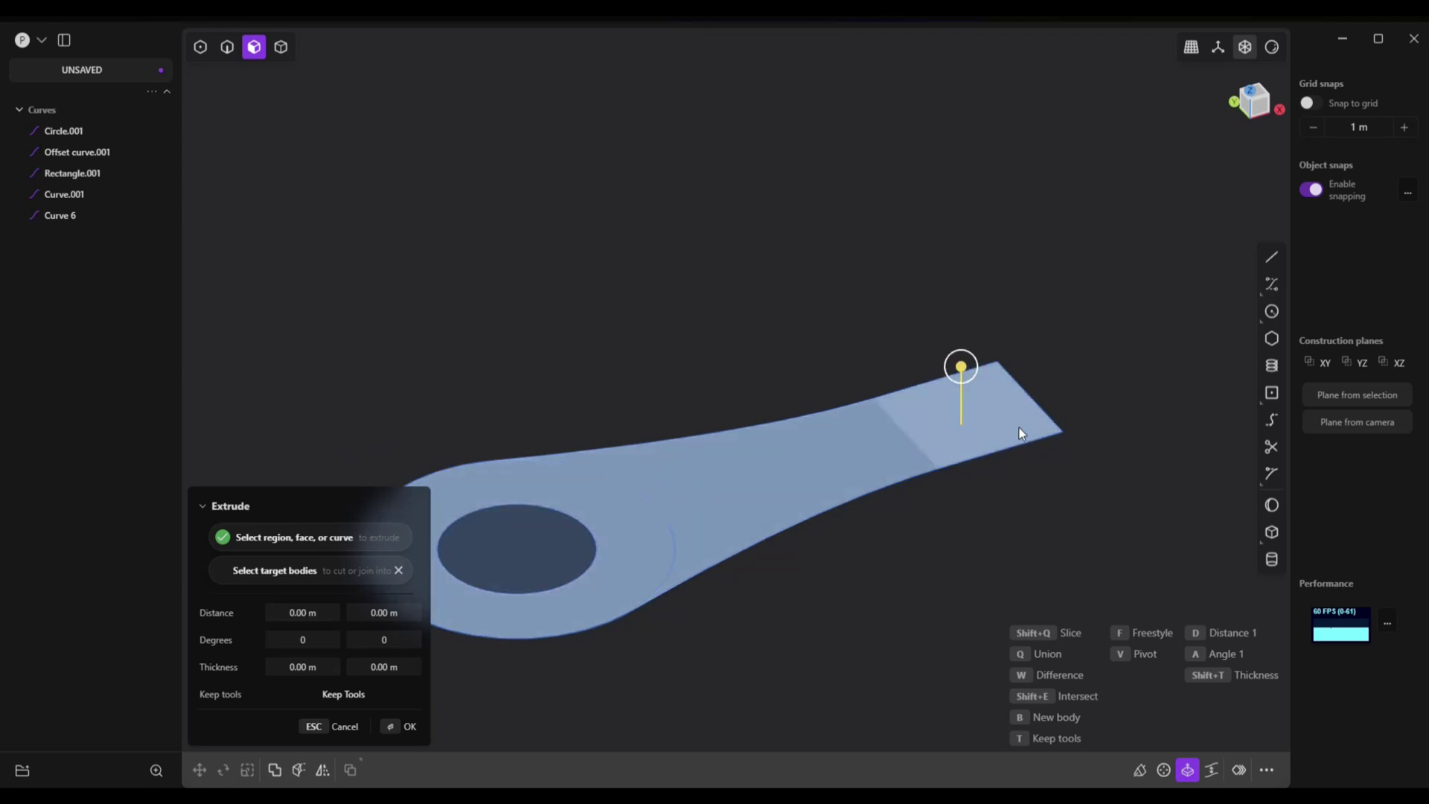
left_click_drag(961, 367, 970, 287)
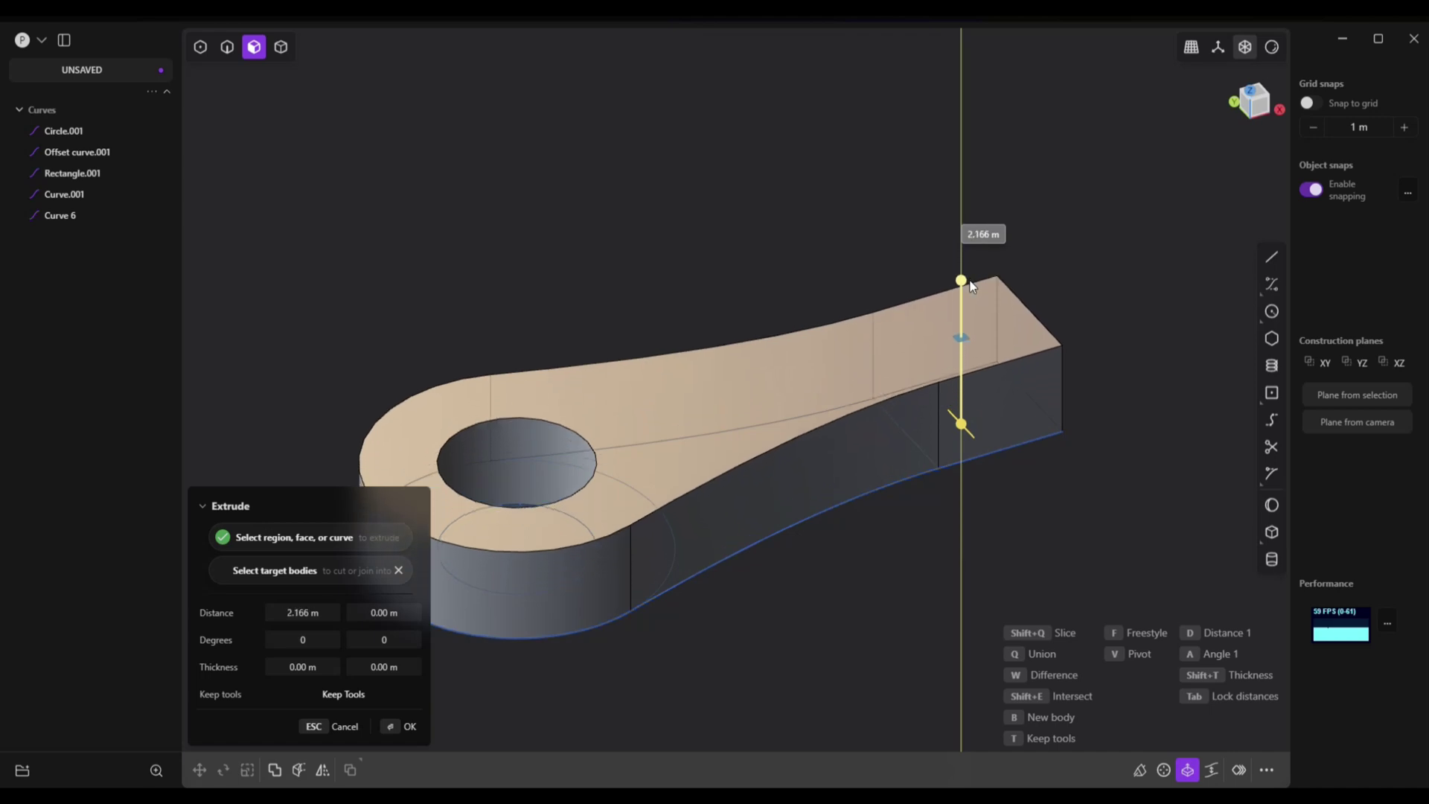
left_click_drag(970, 286, 969, 210)
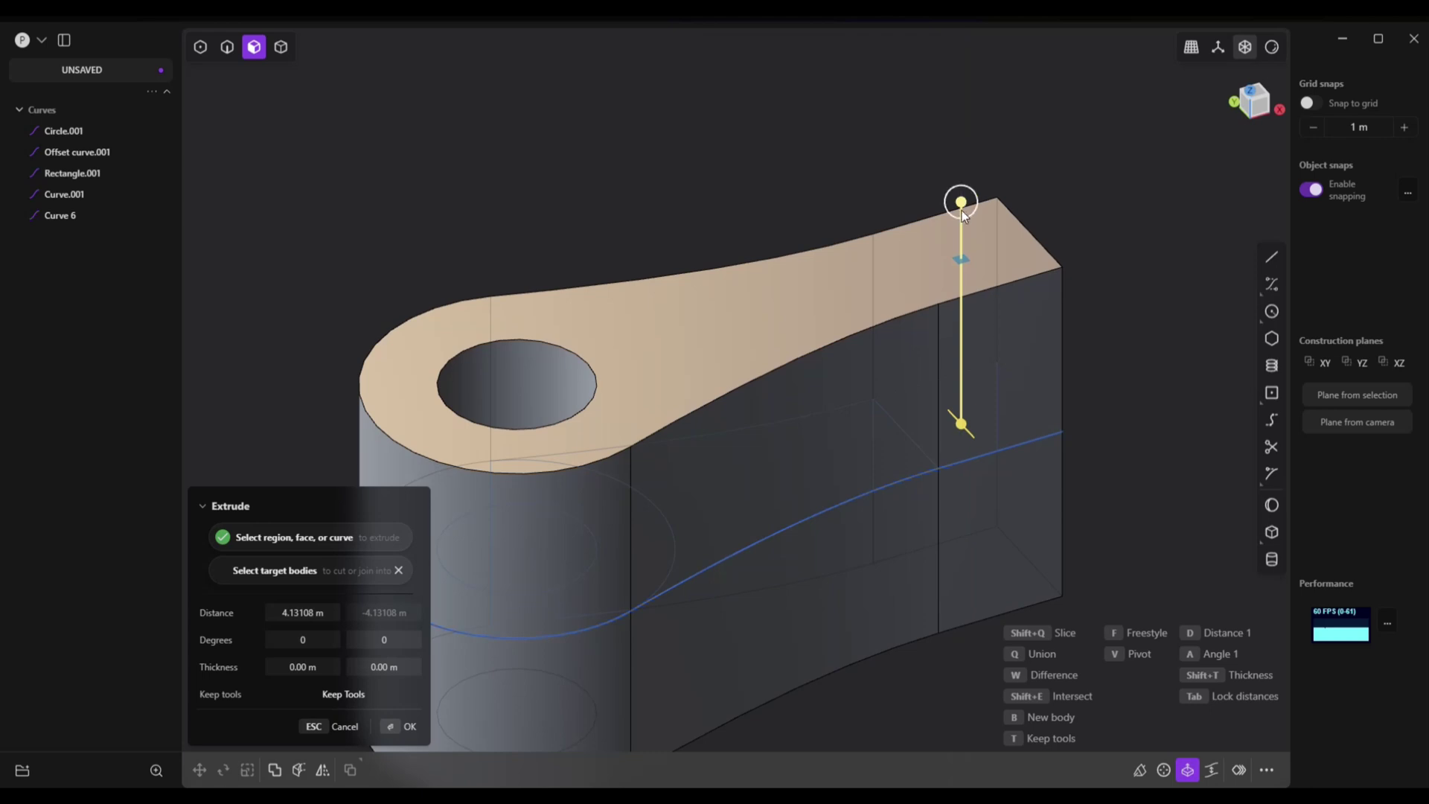
left_click(407, 730)
scroll(777, 642, "down", 5)
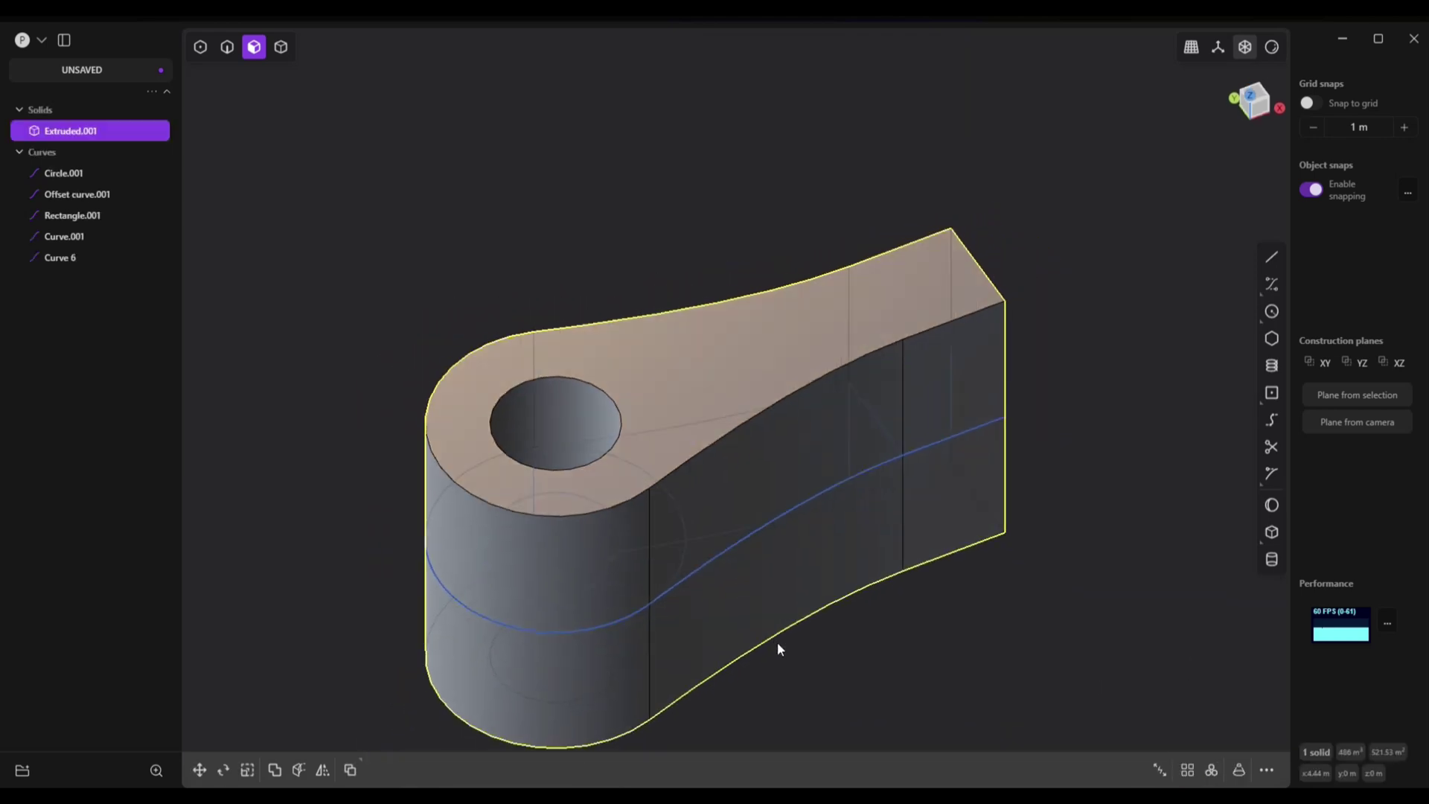
middle_click_drag(762, 661, 754, 662)
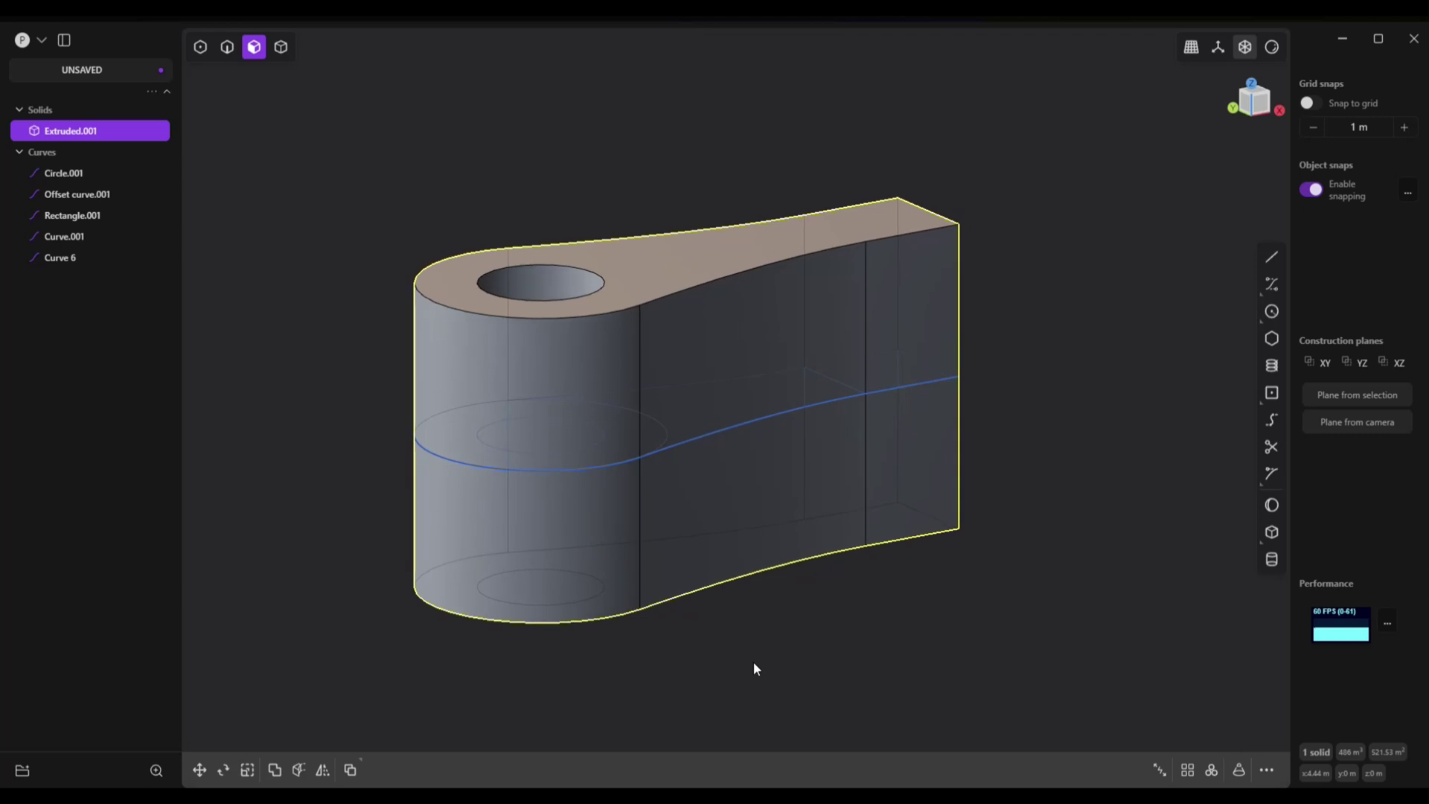
Step: Duplicate the solid and rotate the copy exactly 90° about the X axis
key("ctrl+d")
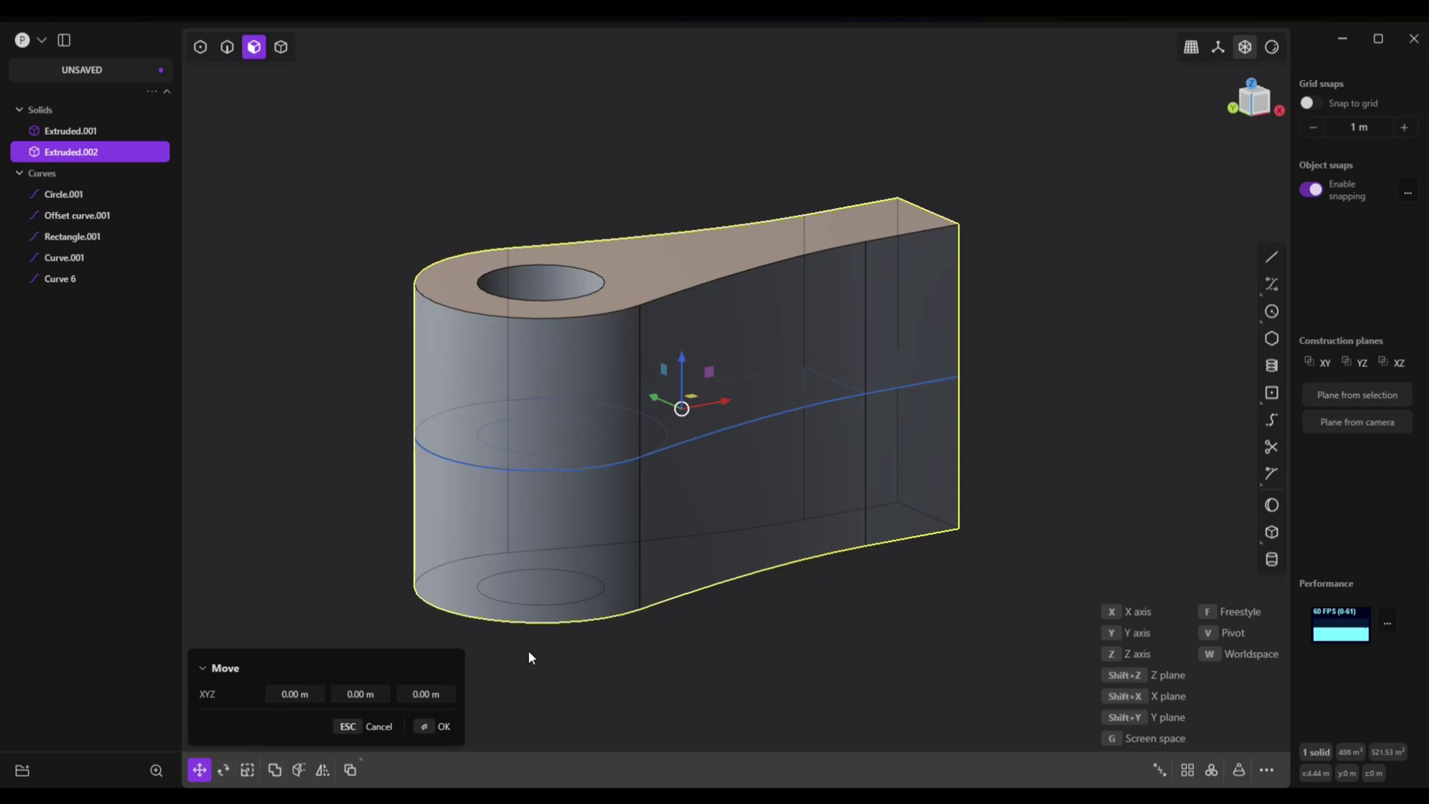
left_click(225, 772)
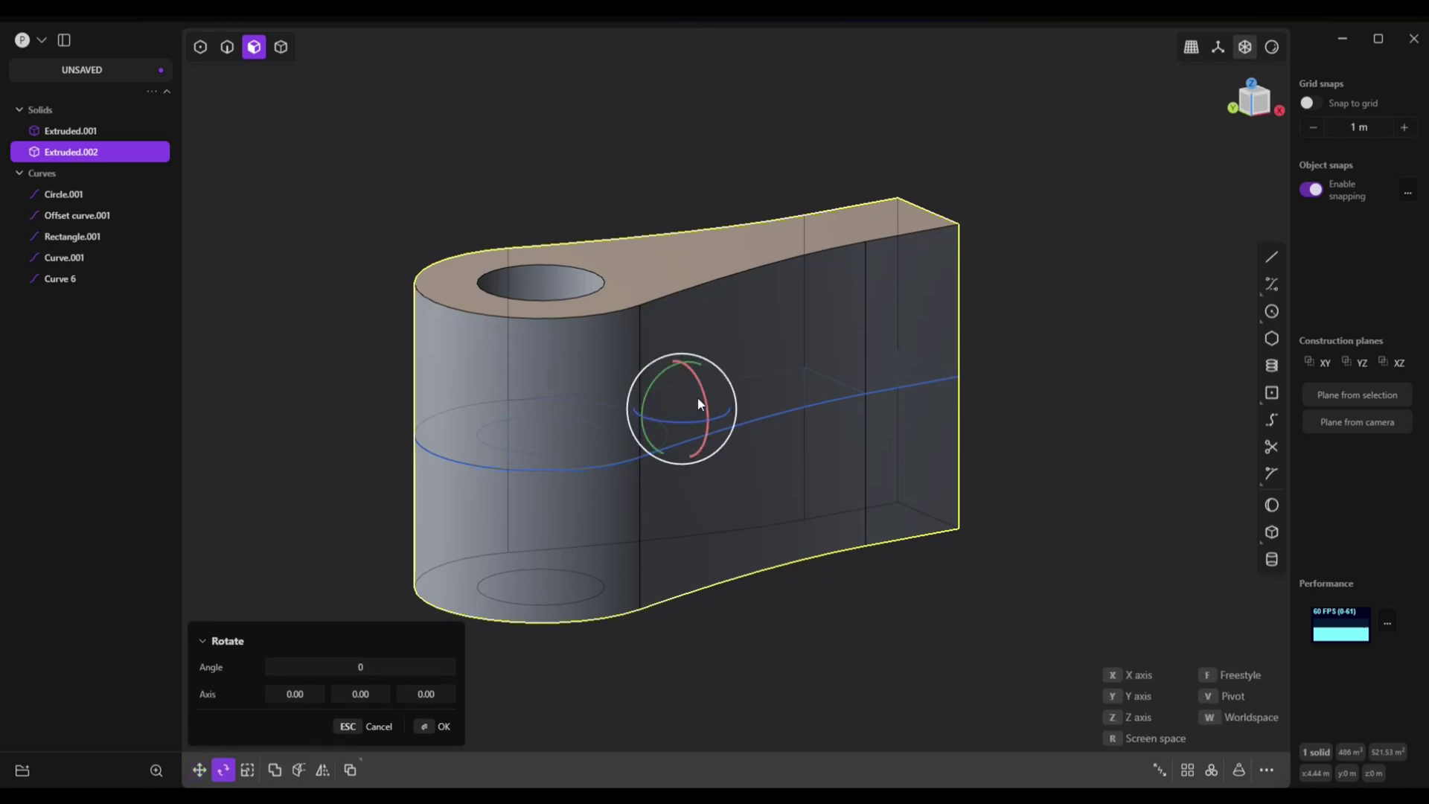
left_click_drag(702, 399, 708, 423)
left_click(409, 667)
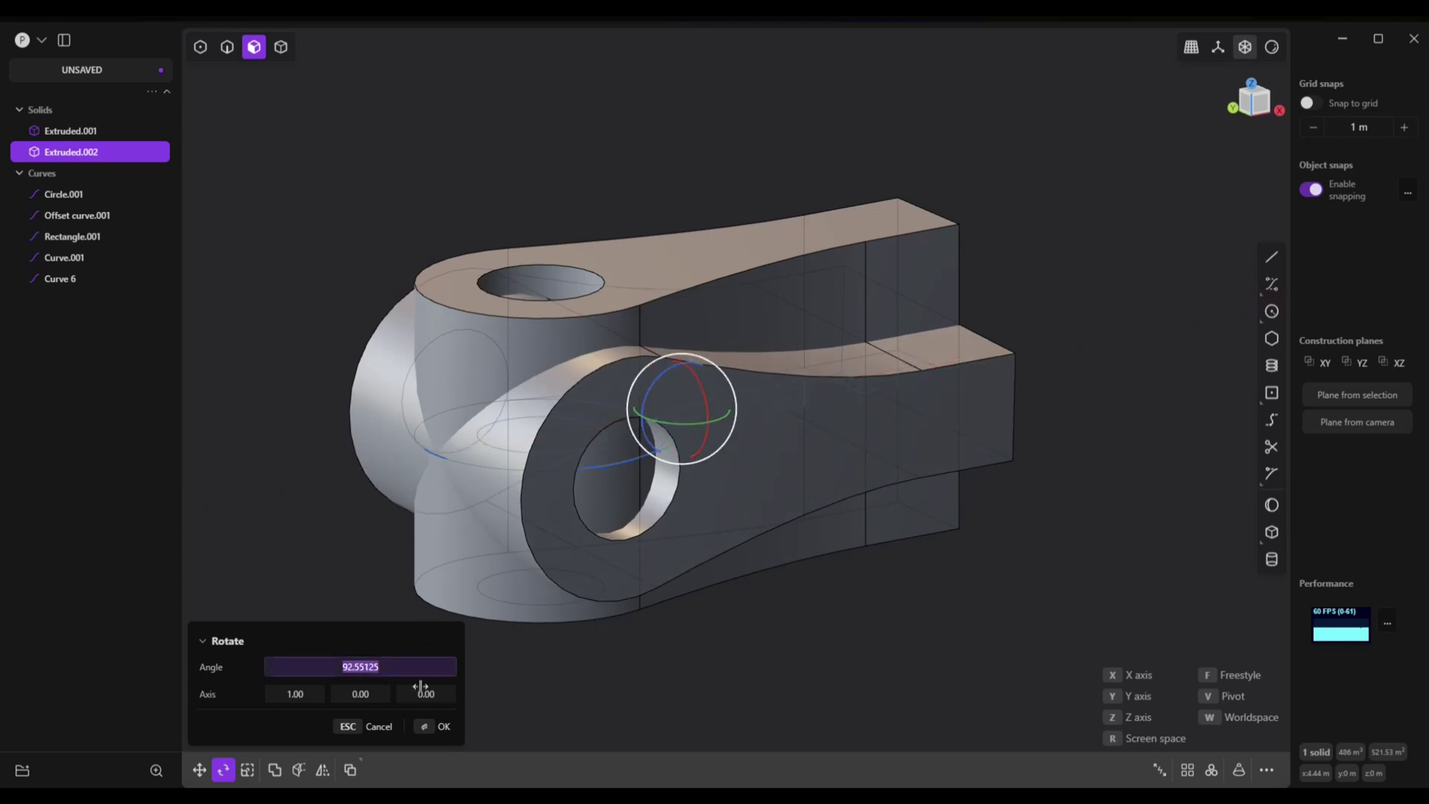
type("90")
key("Return")
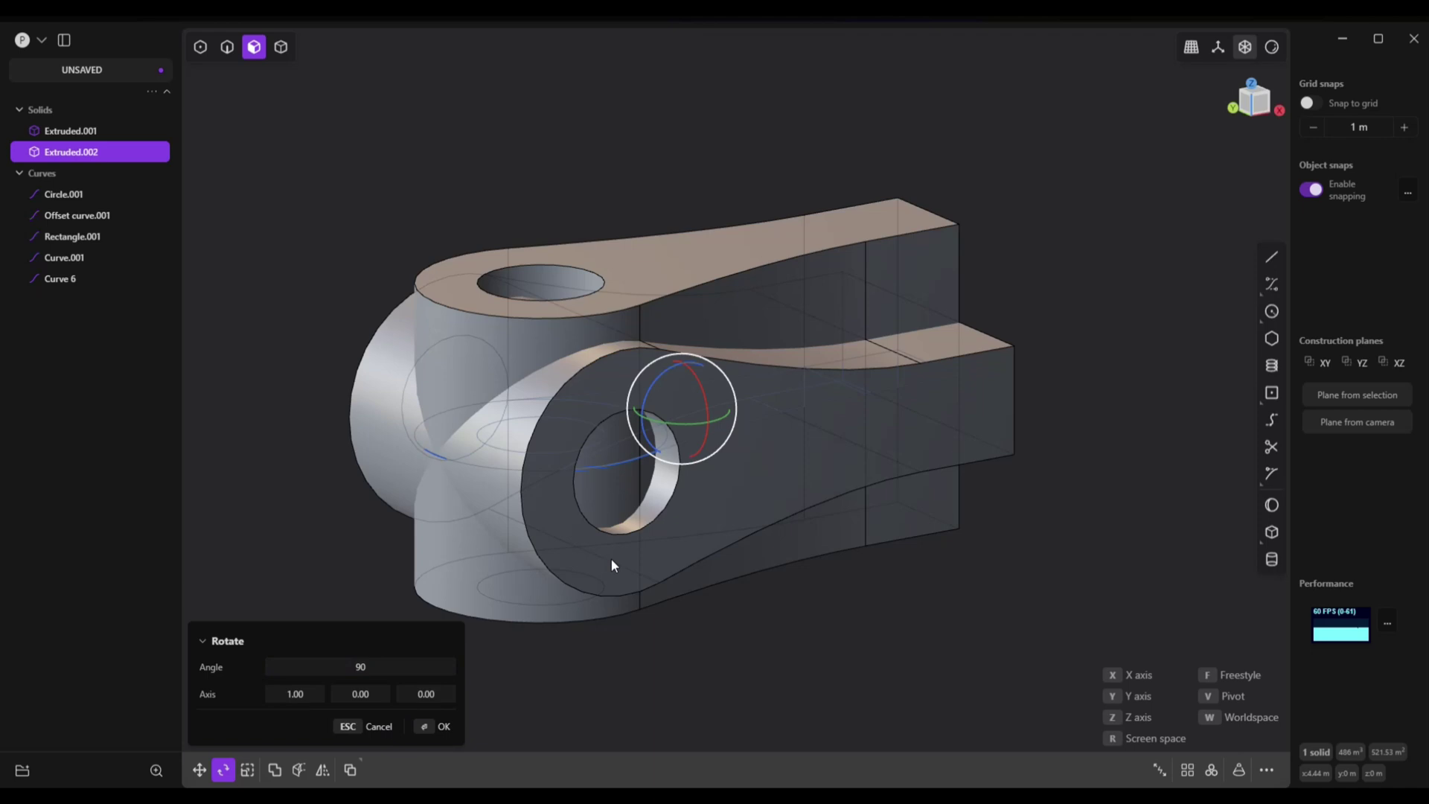
Step: Rotate the copy 180° about the vertical axis so it crosses the original
left_click_drag(654, 418, 767, 422)
left_click(401, 662)
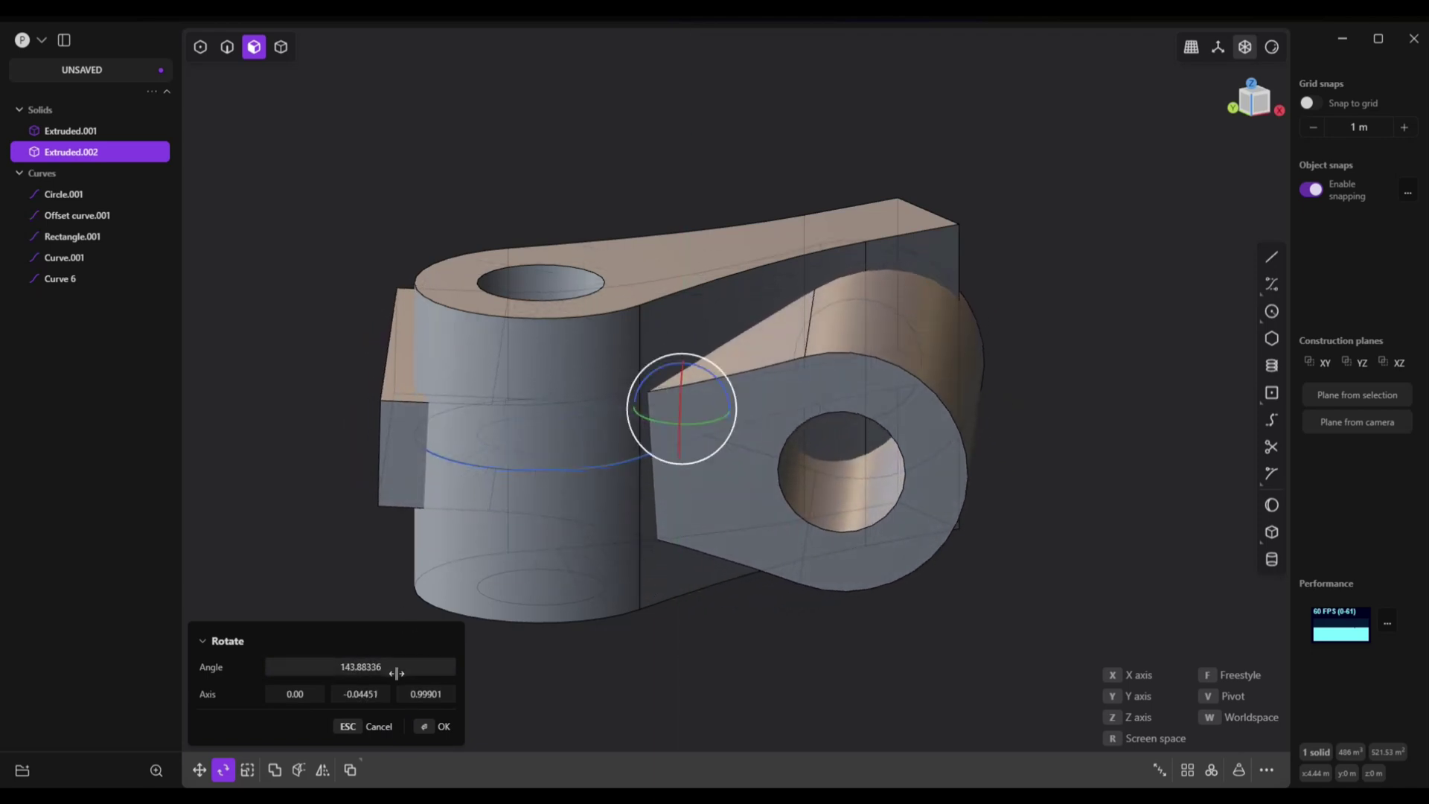
type("180")
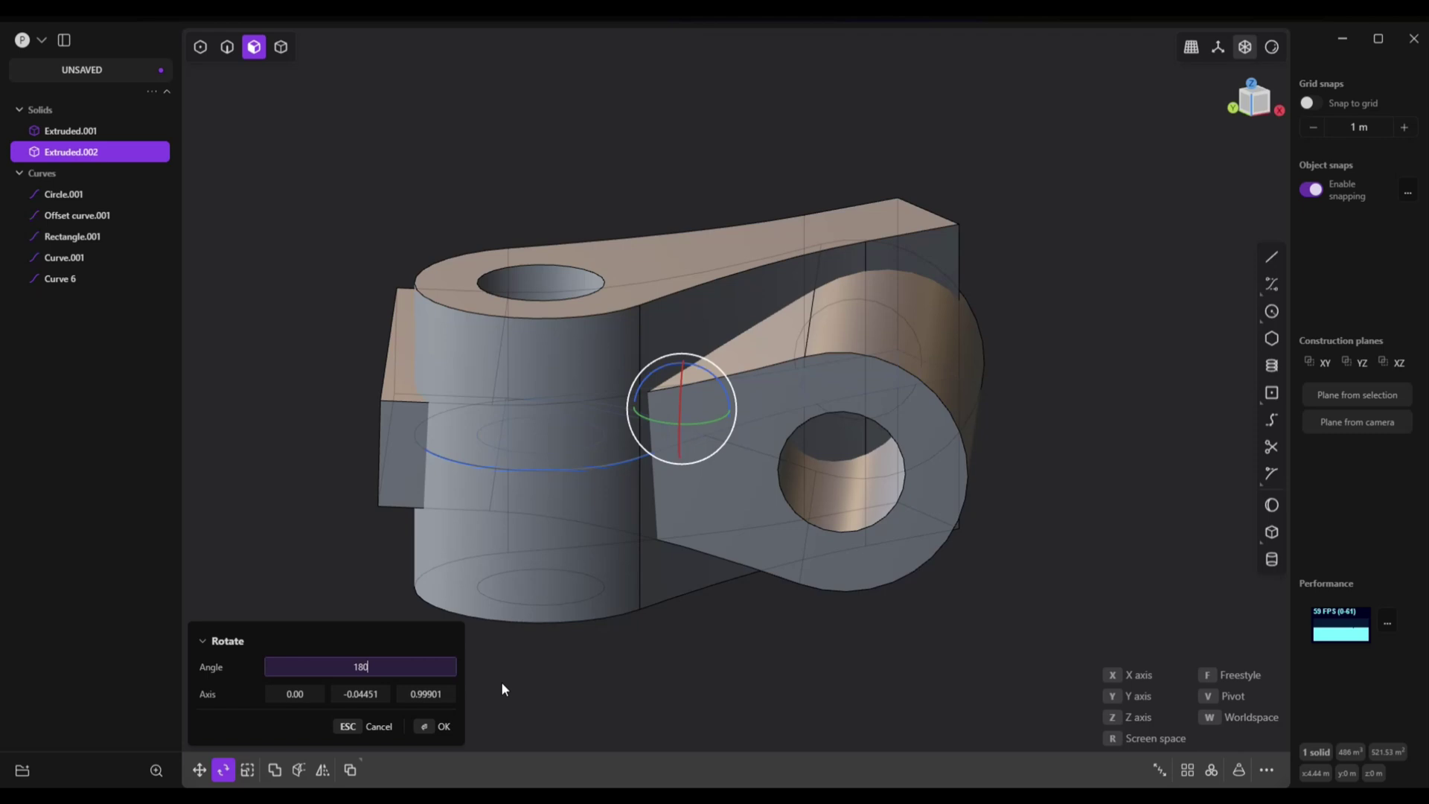
key("Return")
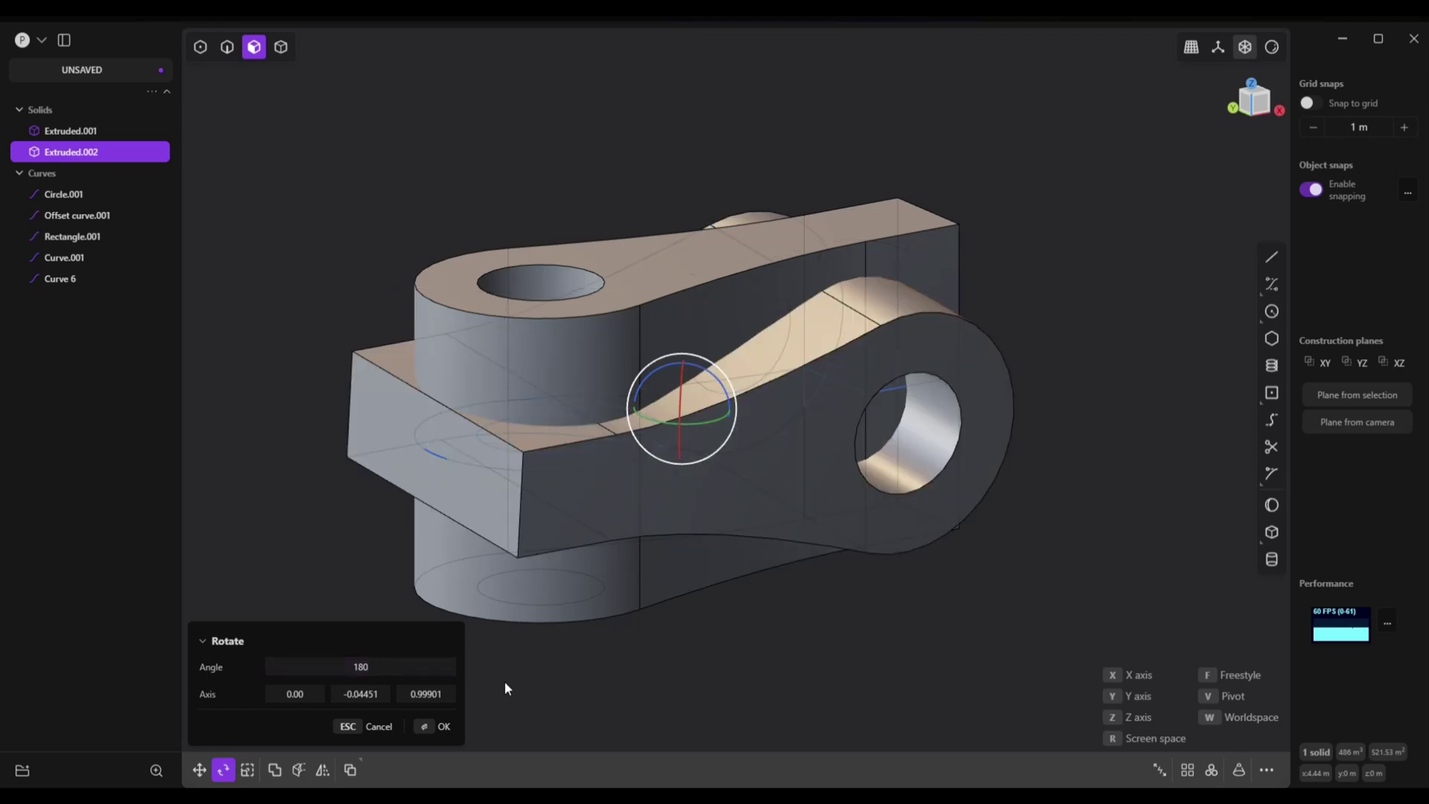
key("KP_1")
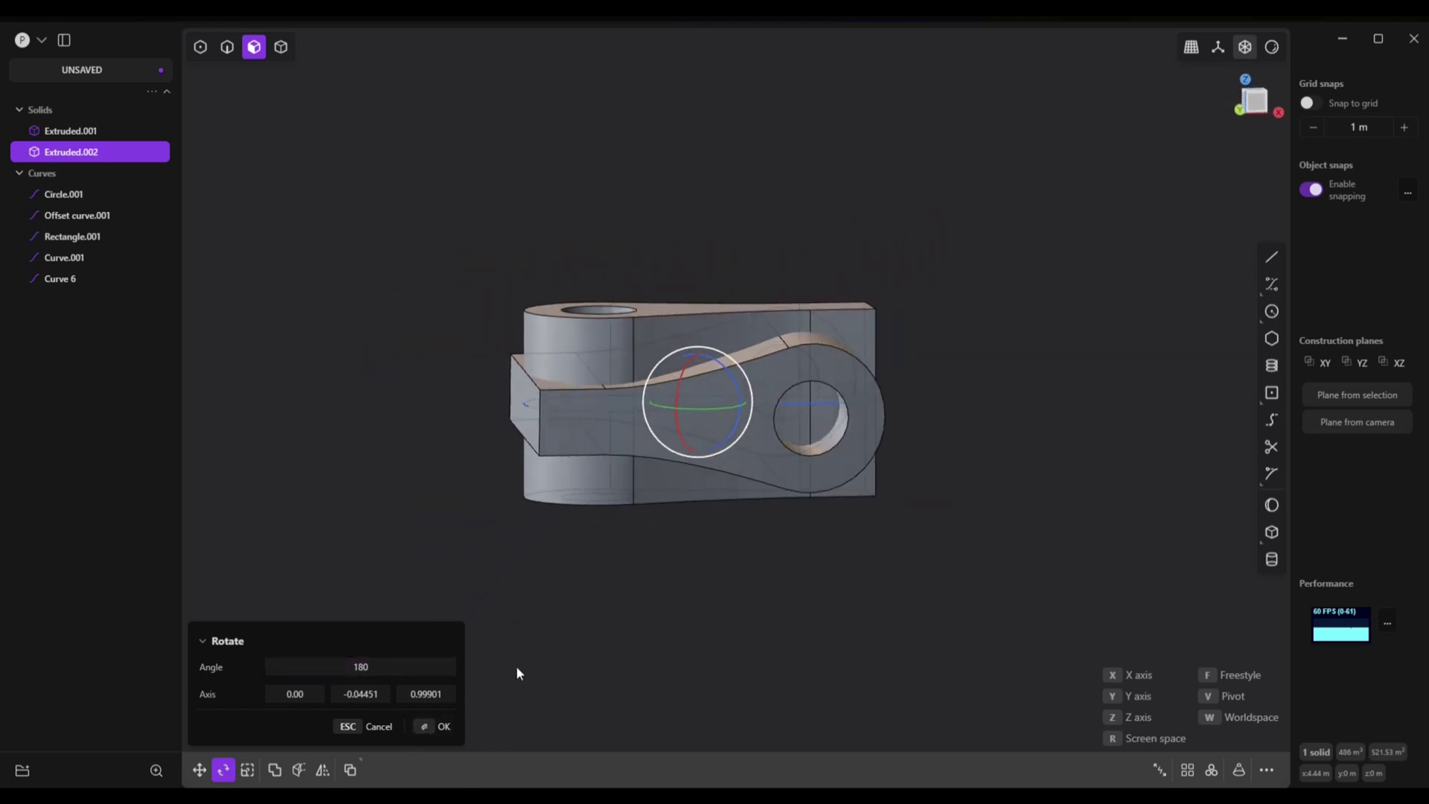
Step: Boolean-intersect Extruded.001 with Extruded.002 into one link with two perpendicular holes
left_click(444, 728)
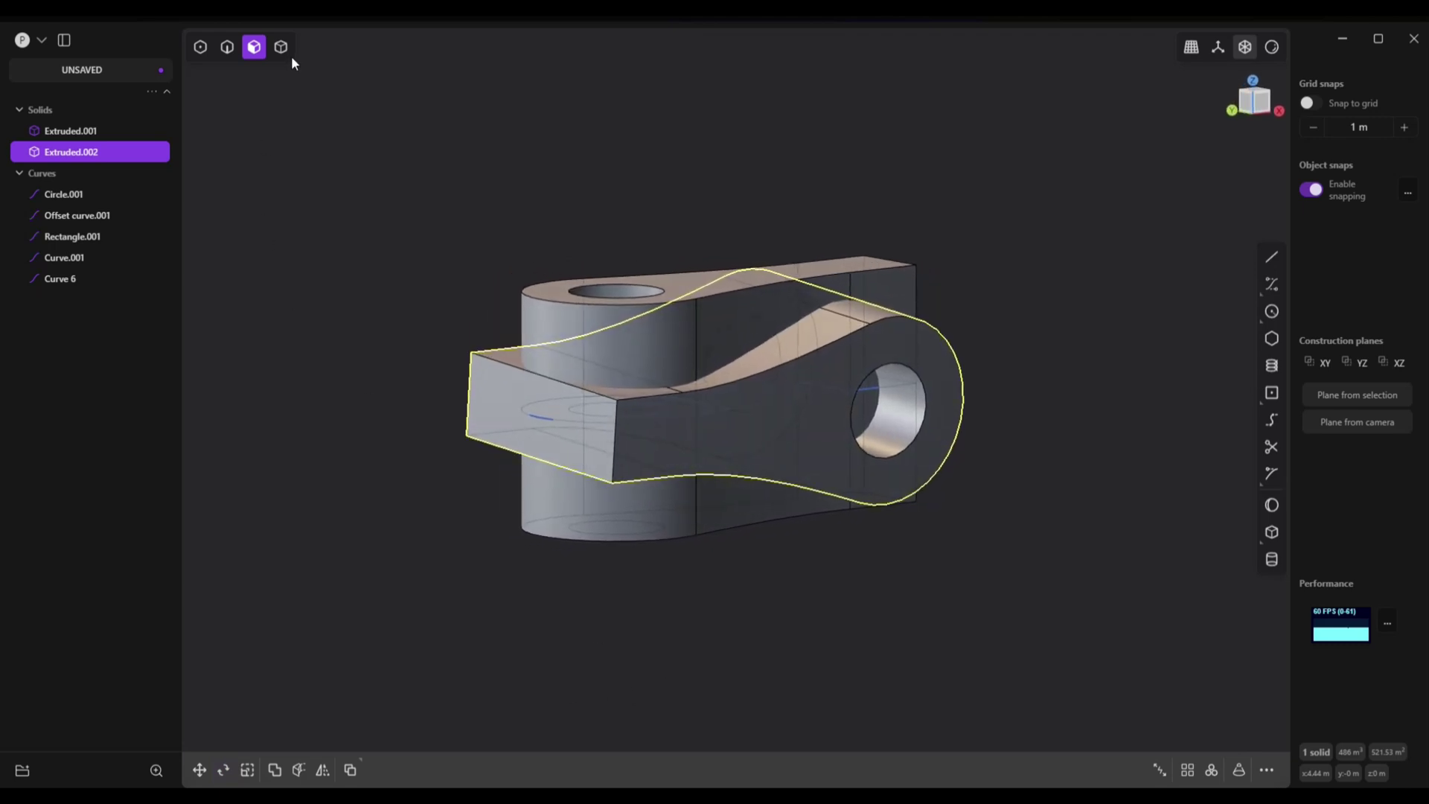
left_click(557, 314)
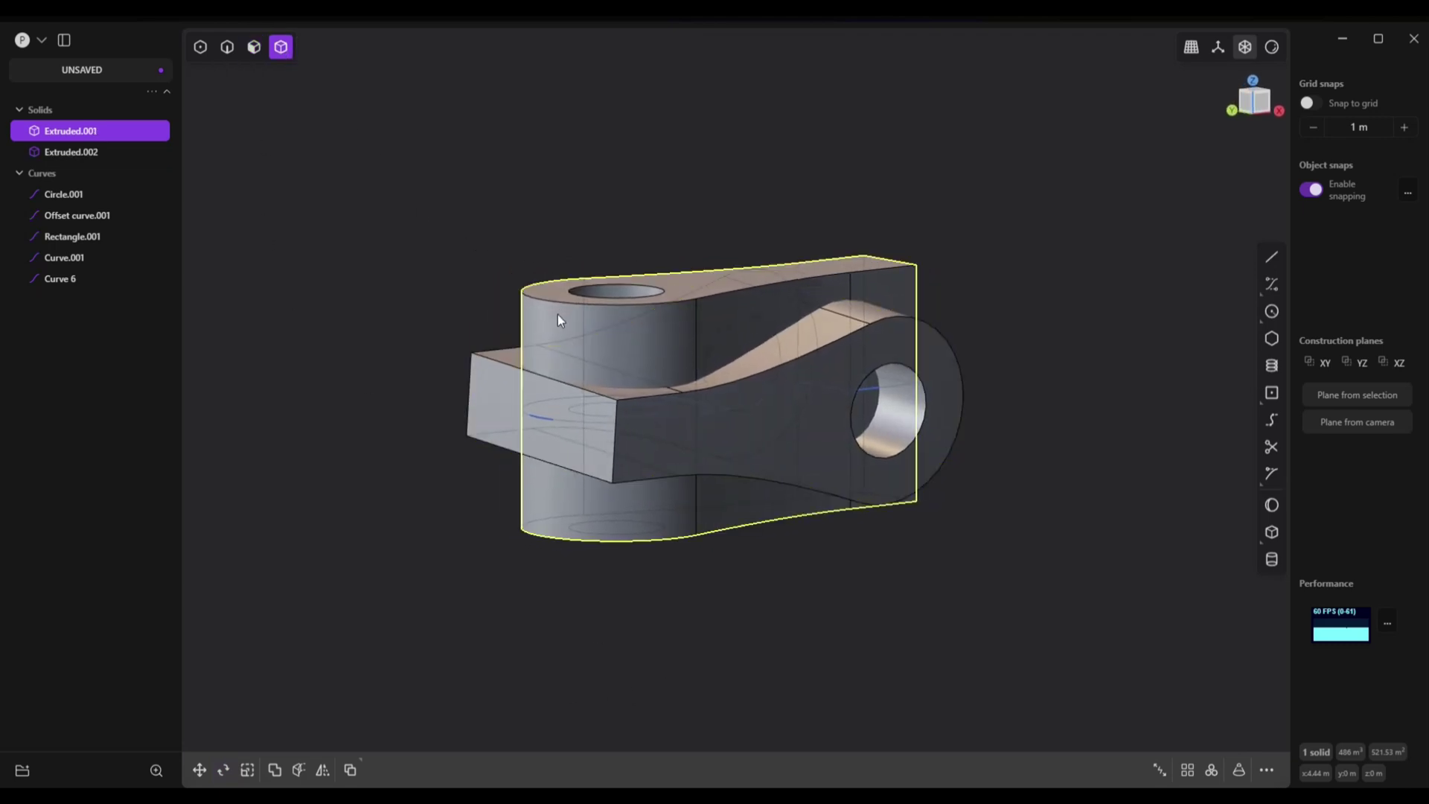
left_click(957, 436, "shift")
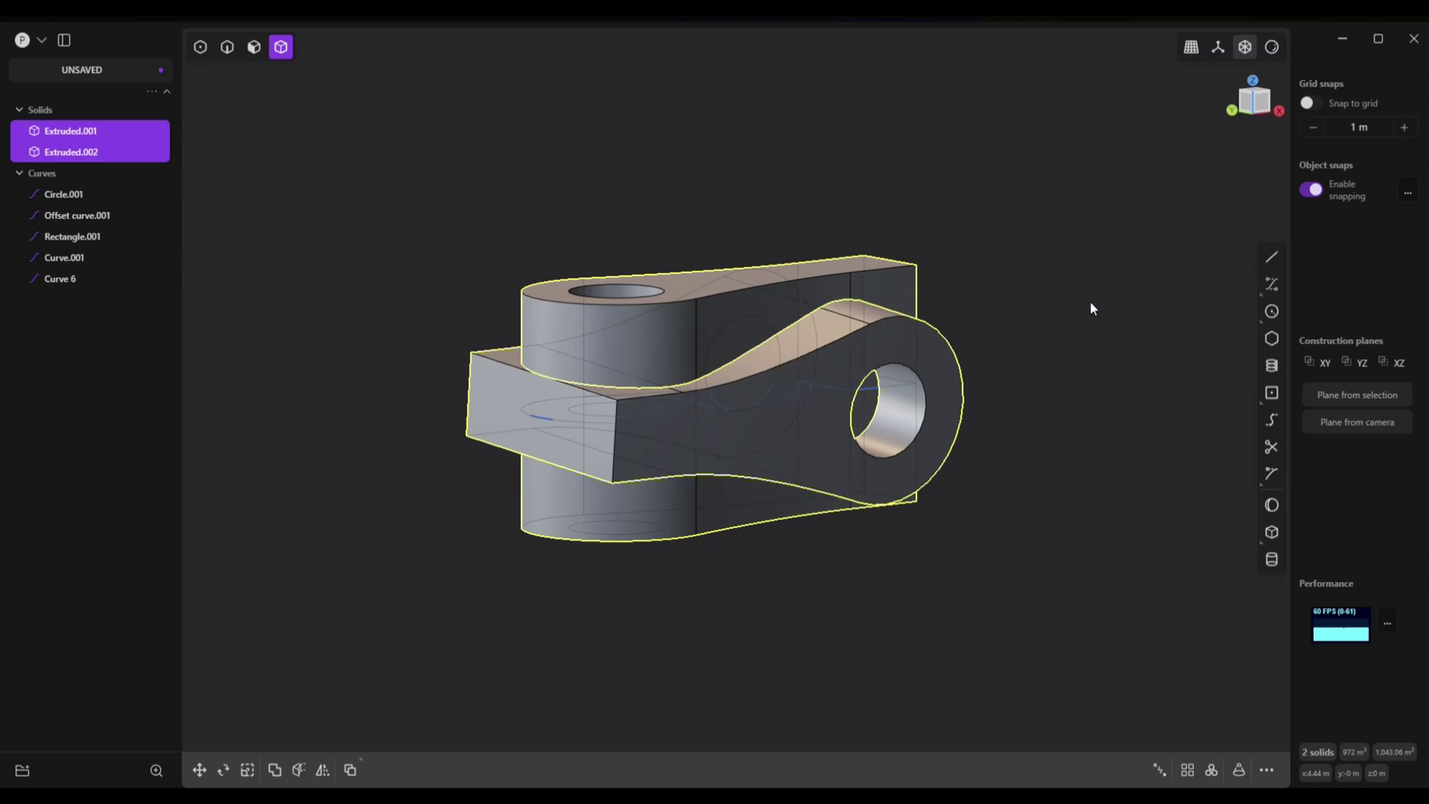
key("shift+b")
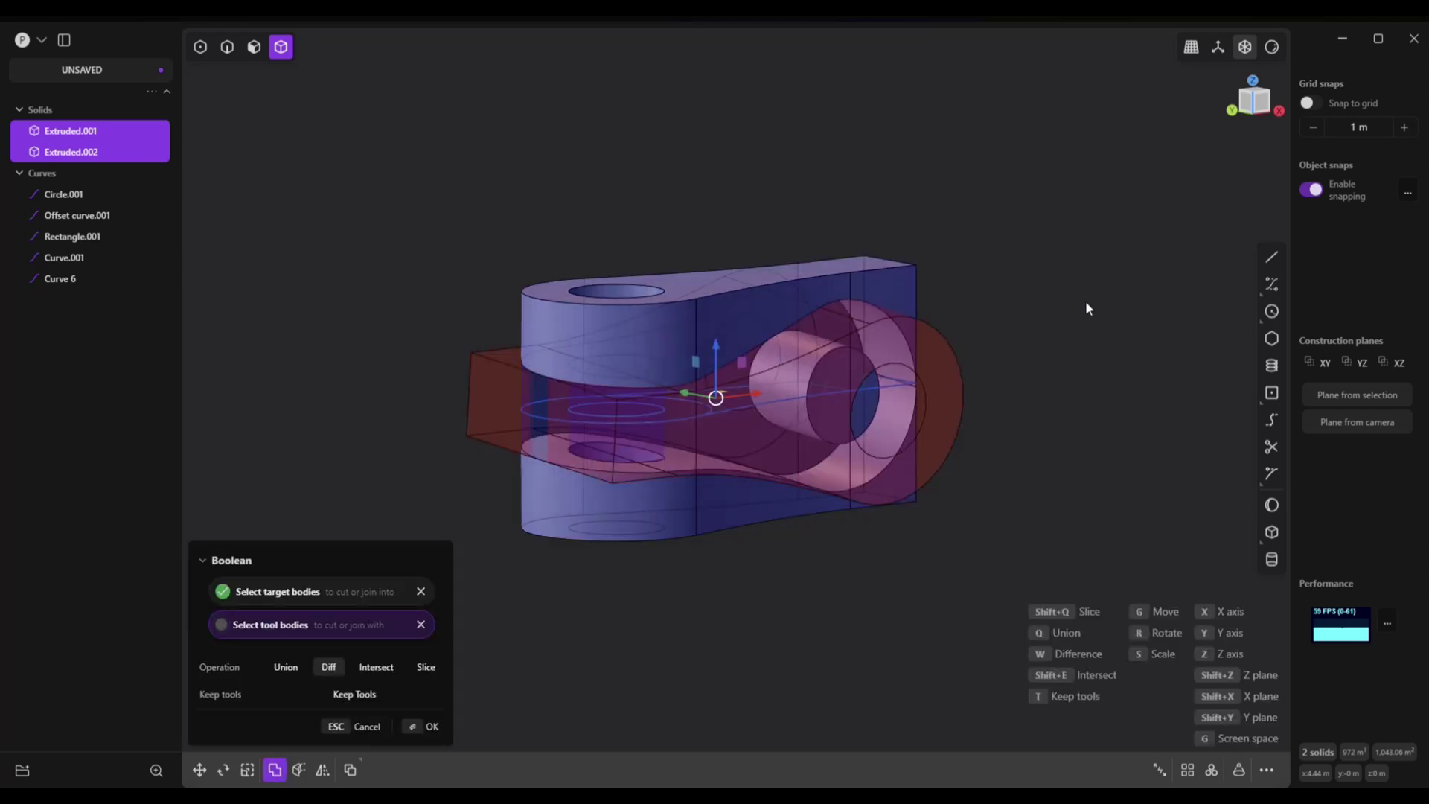
left_click(376, 668)
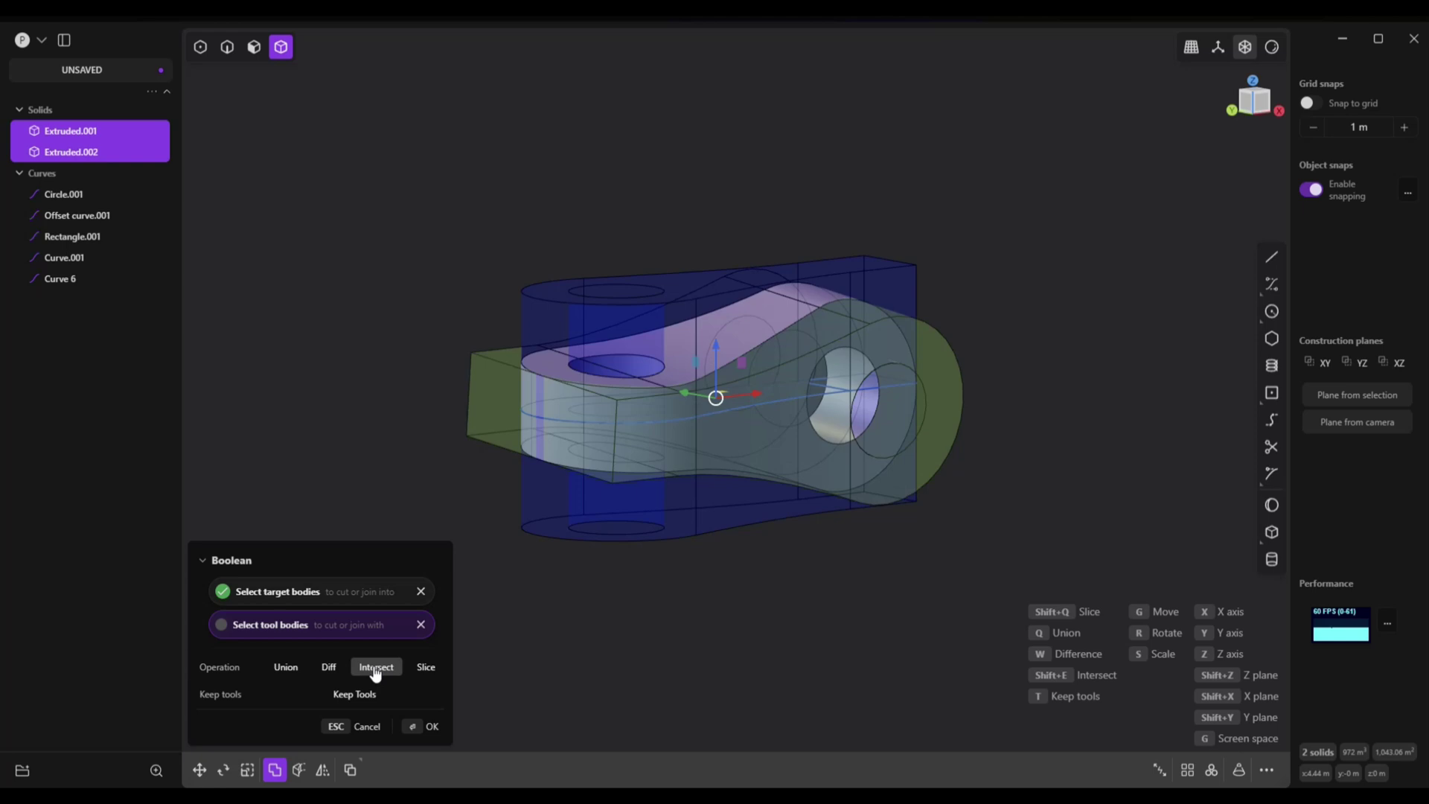
left_click(429, 728)
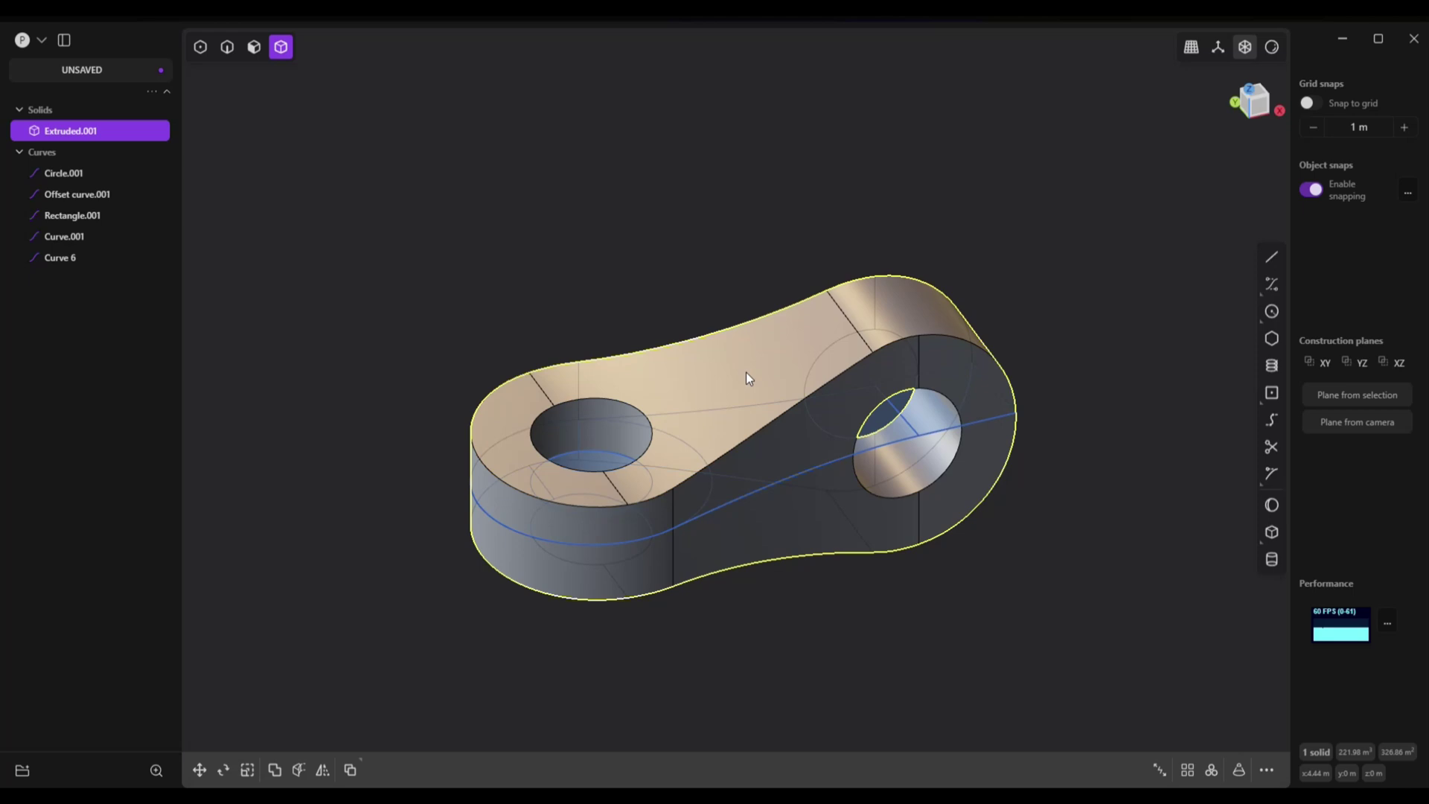
Step: Select all the link's edges and set a 0.66555 m fillet on them
left_click(233, 49)
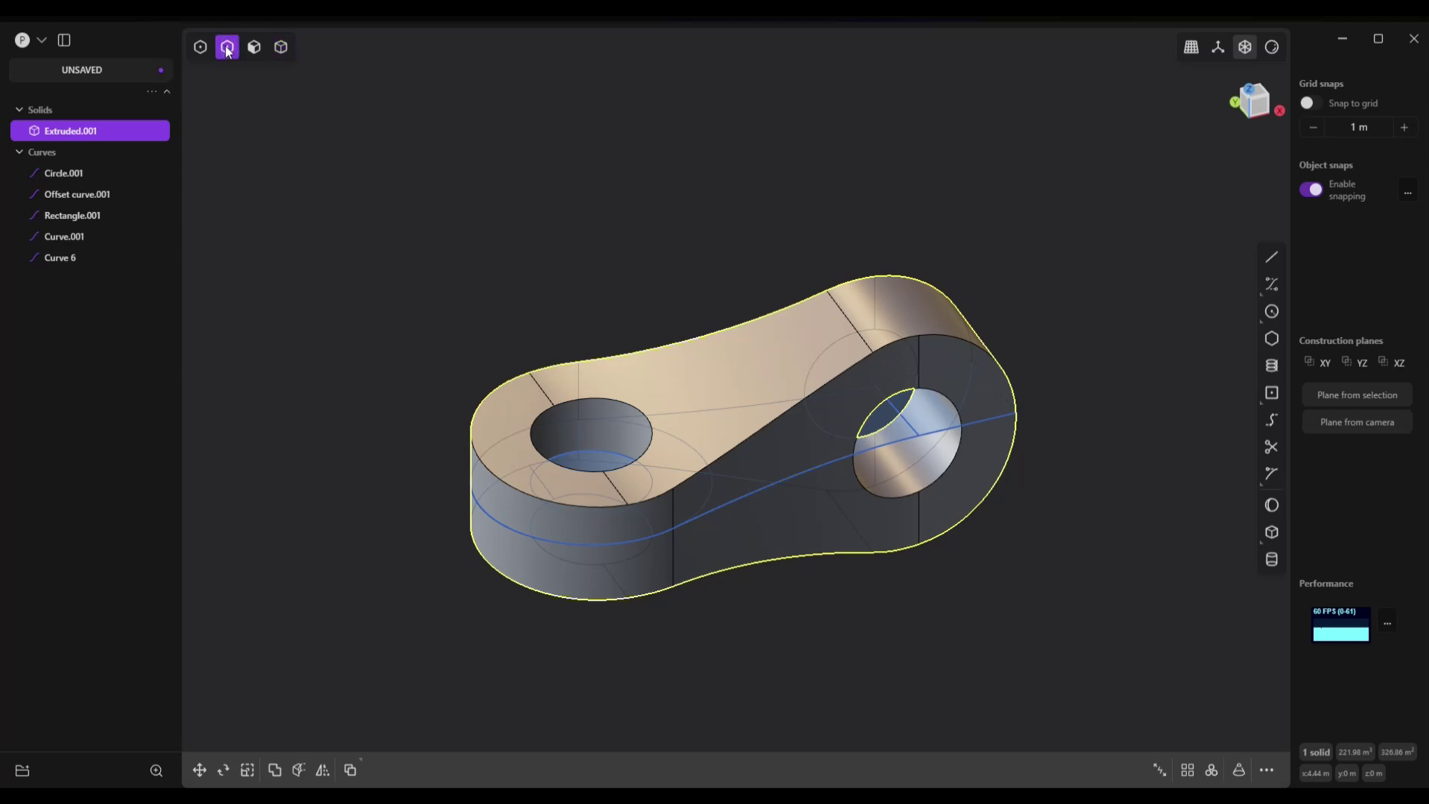
left_click_drag(396, 243, 1074, 696)
key("f")
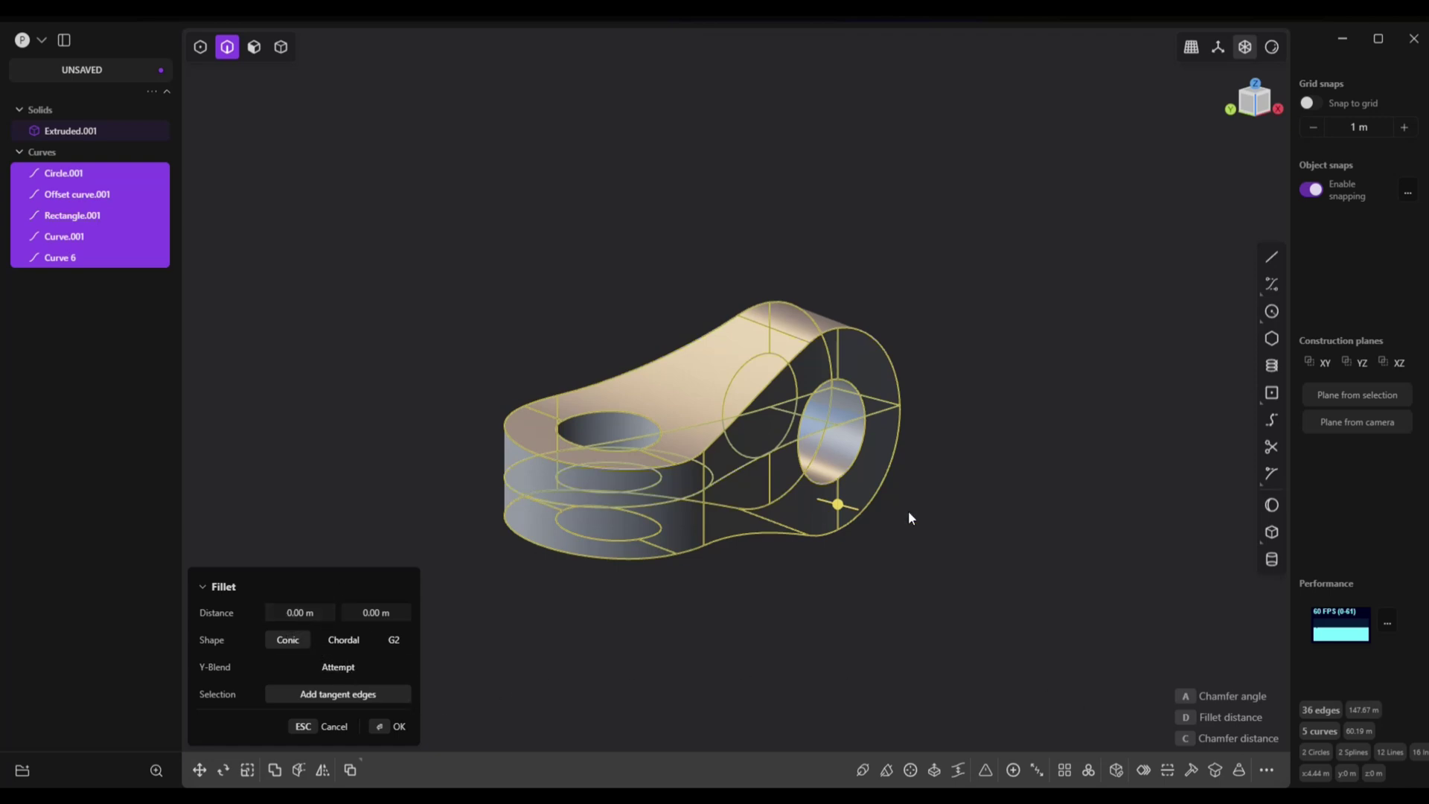
left_click_drag(838, 505, 853, 508)
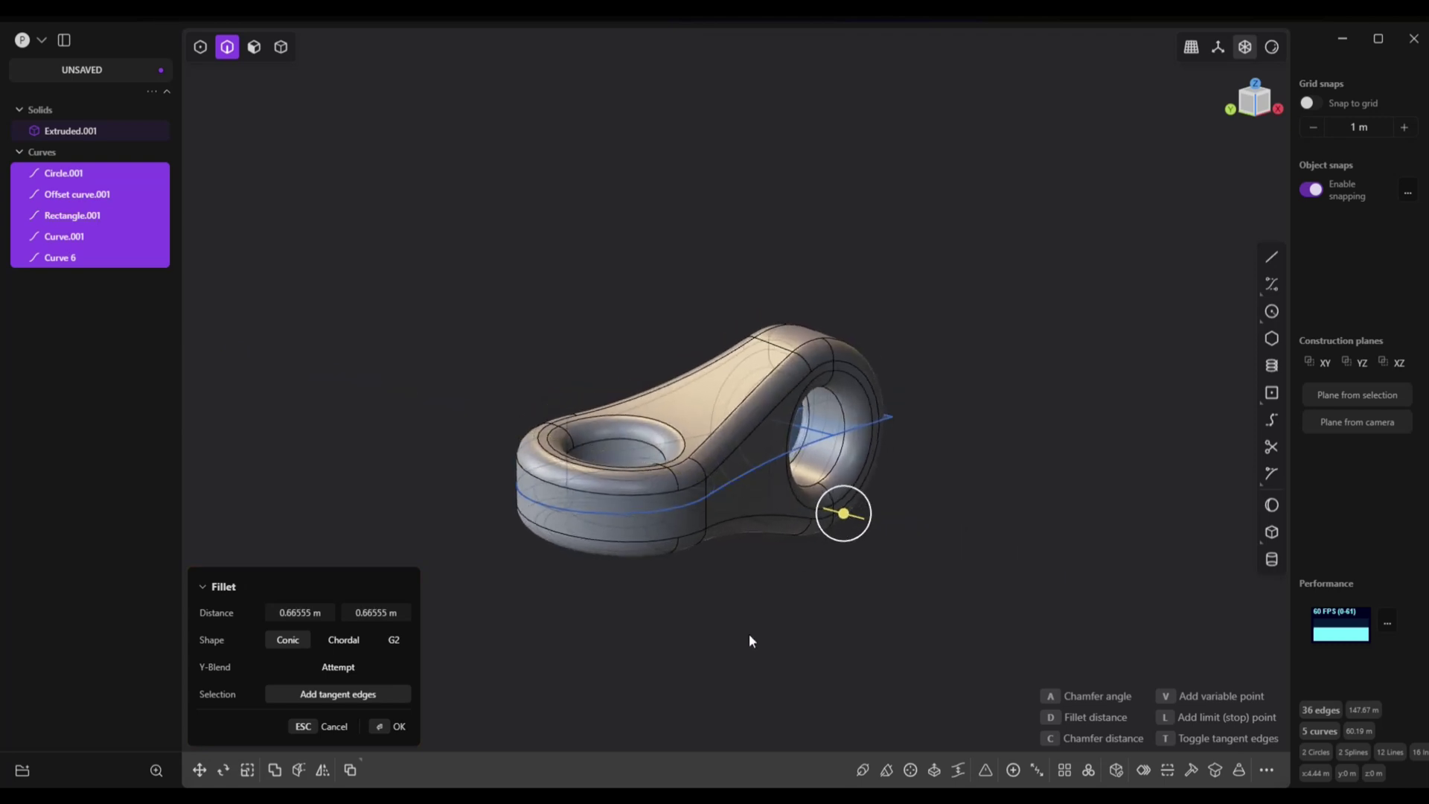
Step: Hide the construction curves in the outliner
scroll(750, 637, "up", 1)
scroll(749, 635, "up", 1)
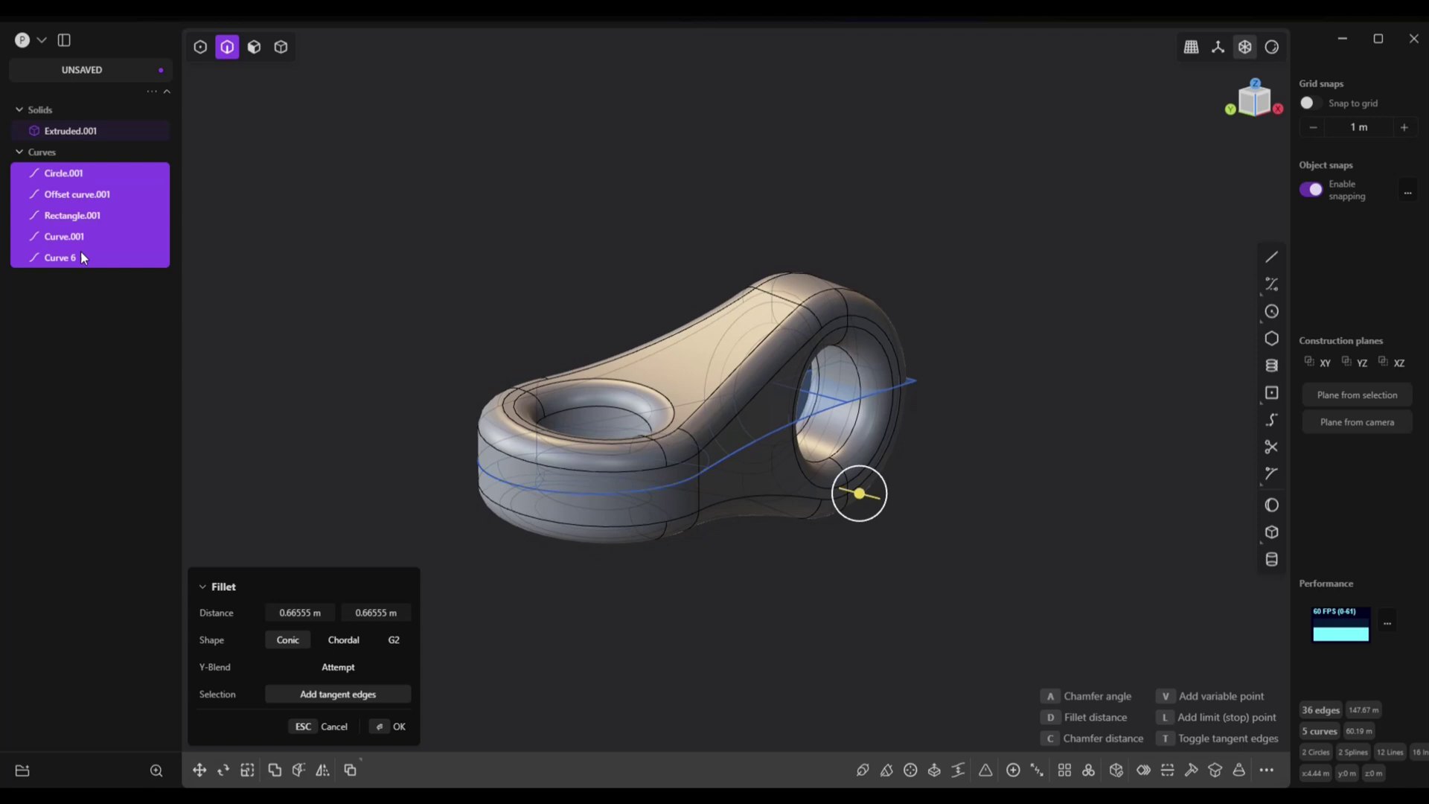
left_click(118, 172)
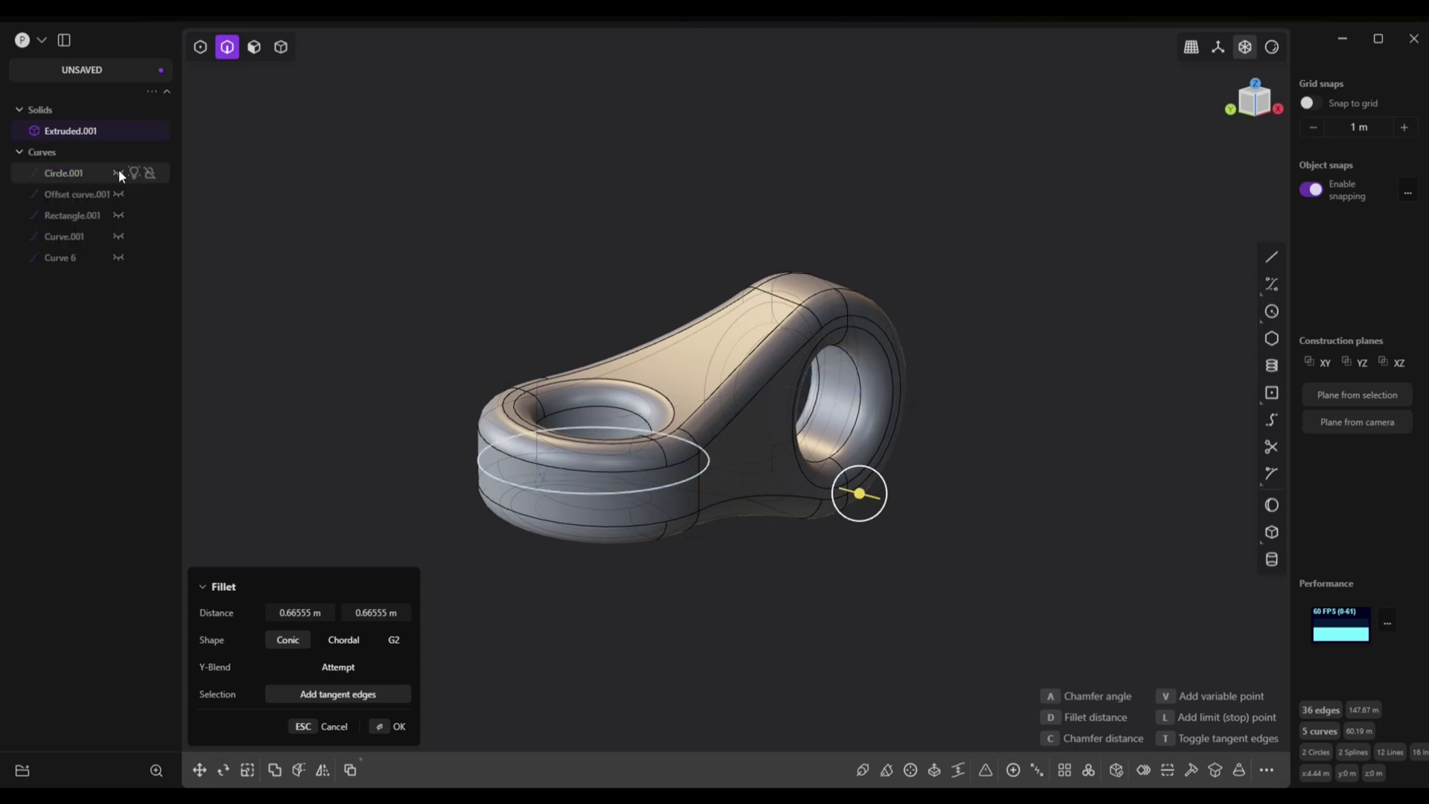
middle_click_drag(907, 703, 954, 638)
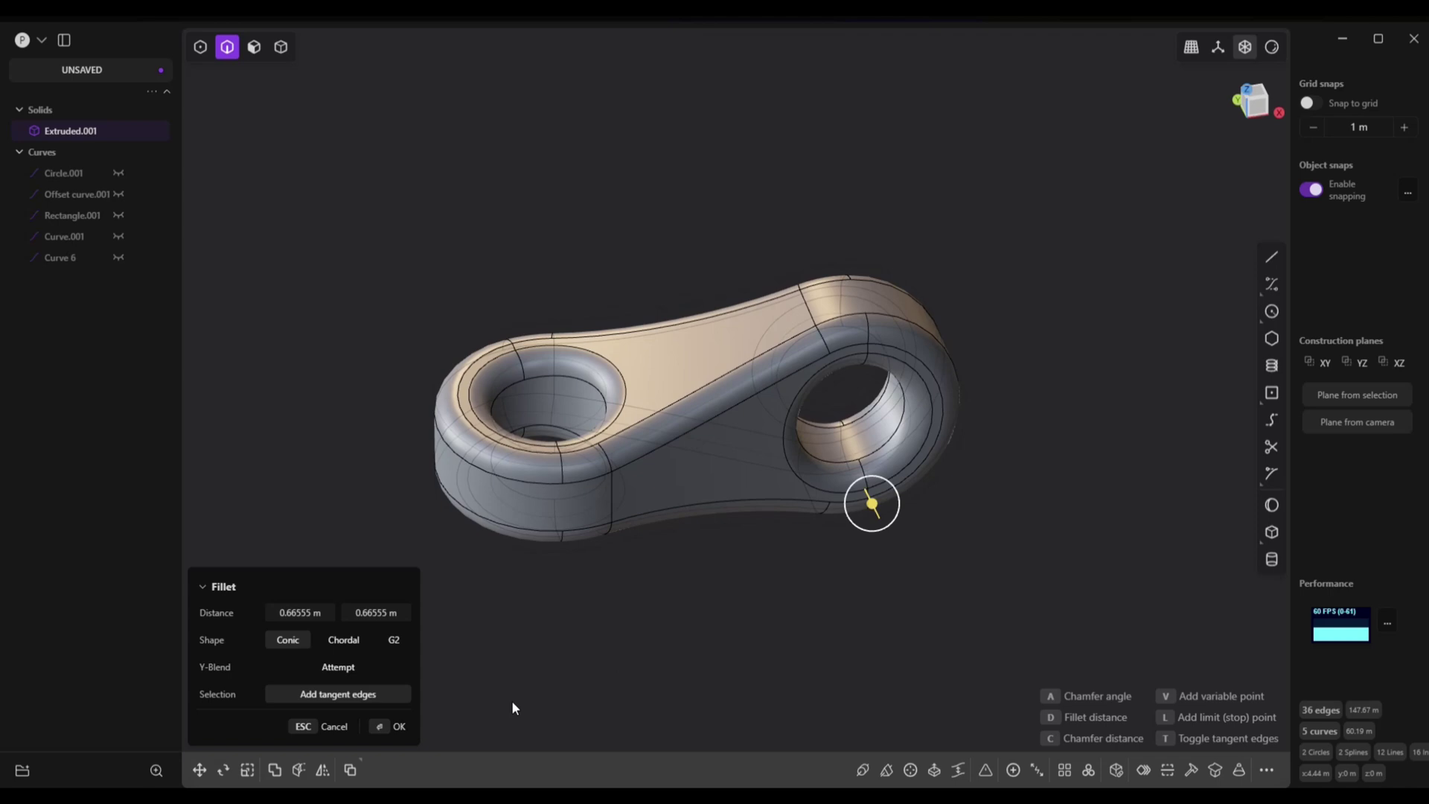
Step: Apply the fillet, turn X-Ray off and show the link in glossy render mode
left_click(399, 728)
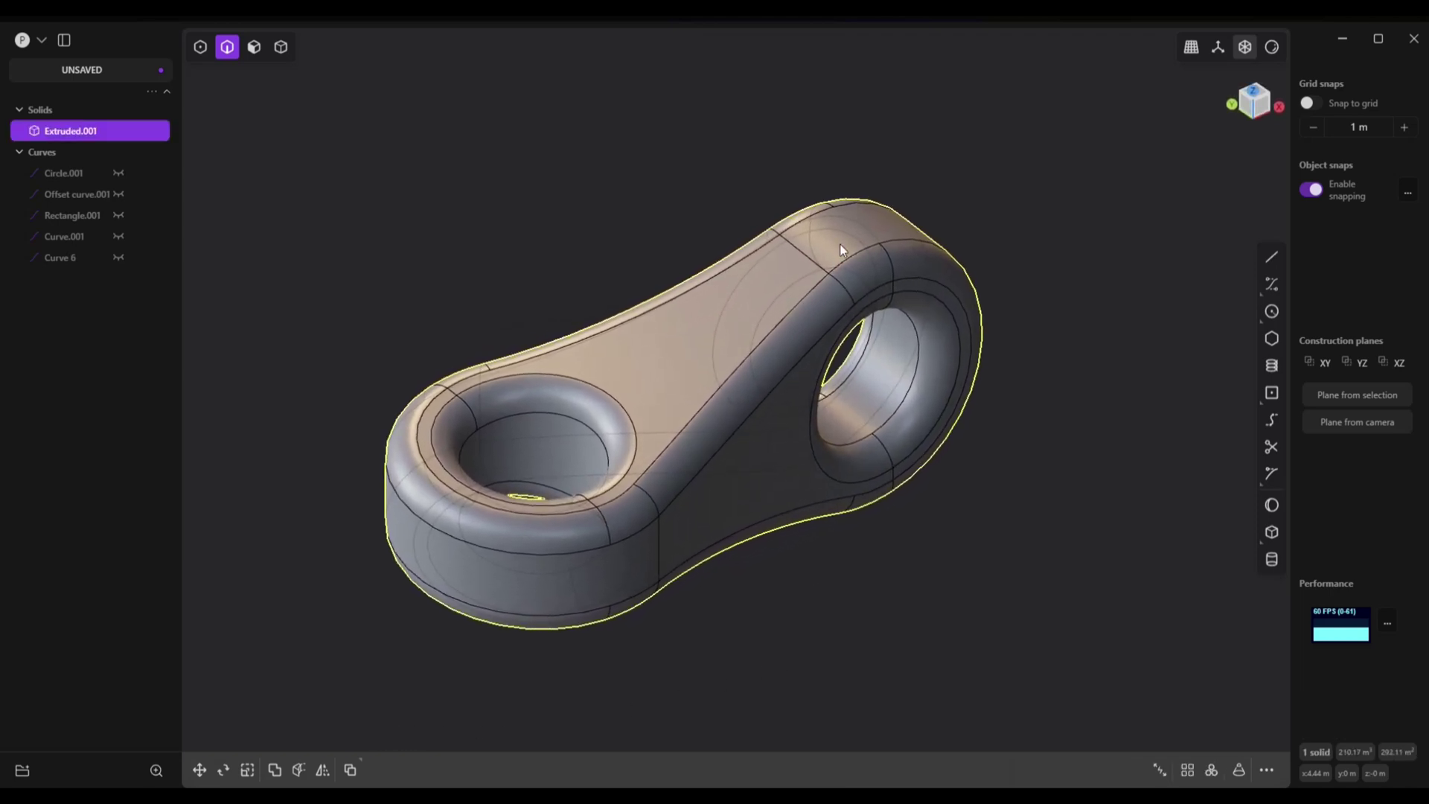
left_click(1247, 47)
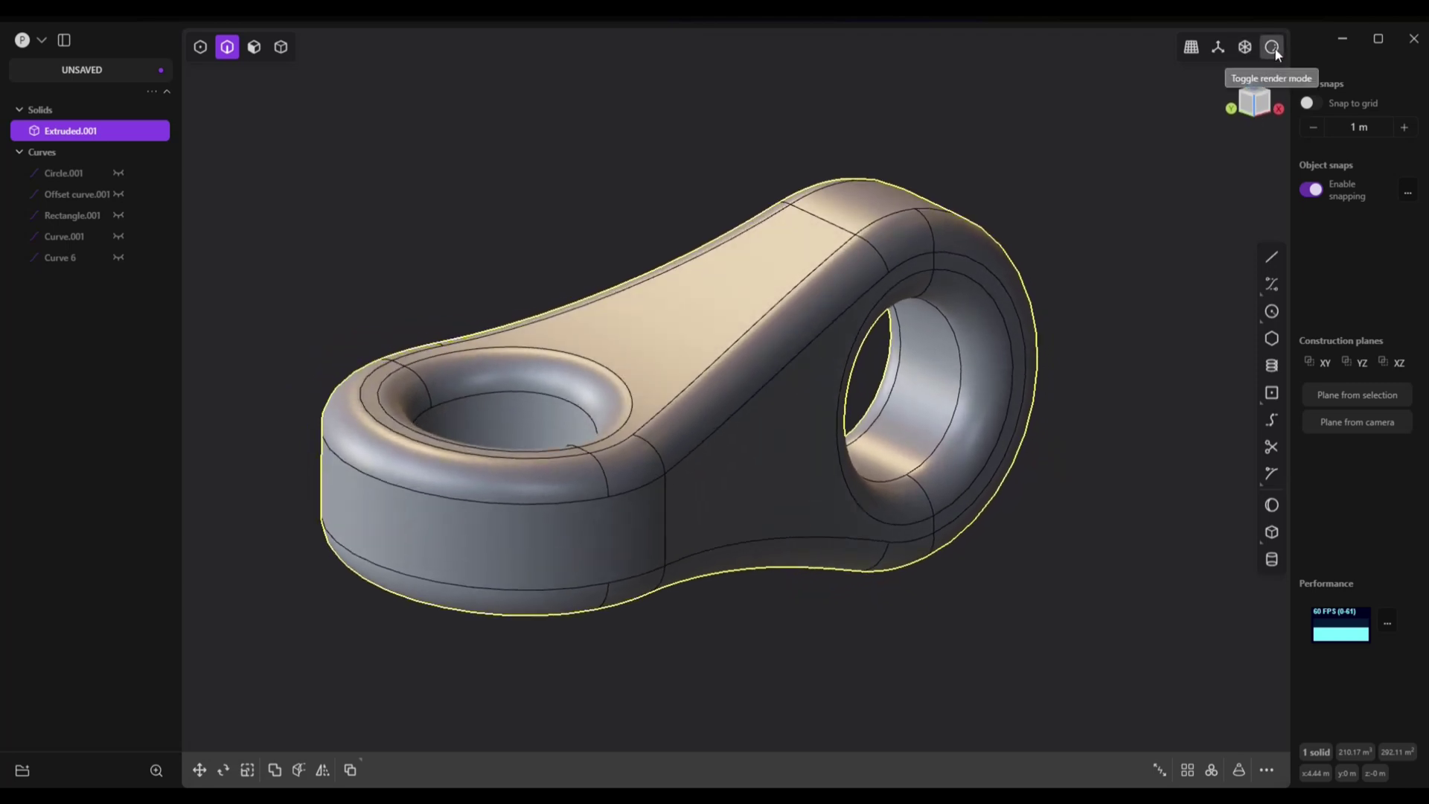
left_click(1273, 47)
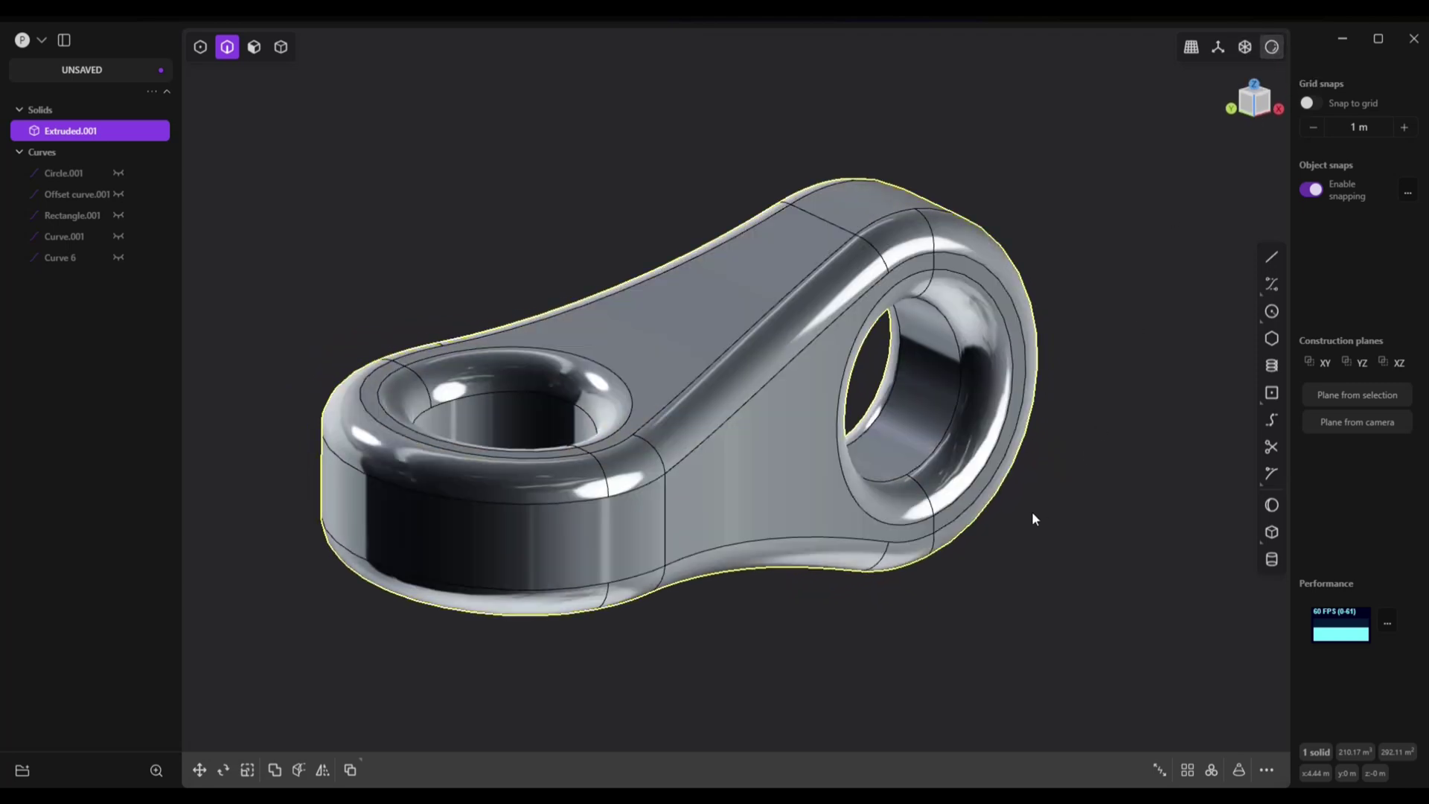